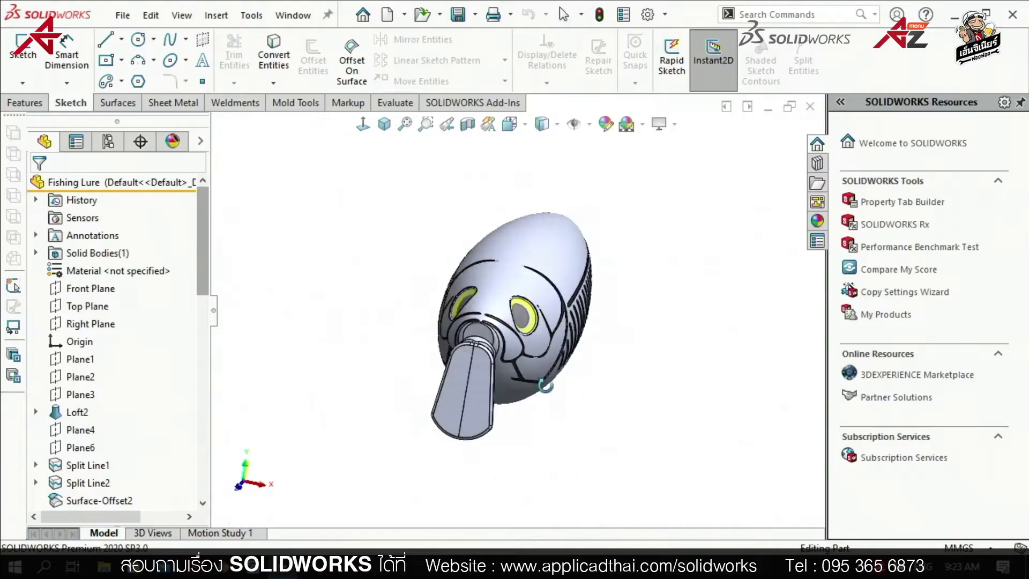
- Orbit the Fishing Lure surface part to inspect its shape from several angles
{"action": "mouse_move", "coordinate": [546, 385]}
{"action": "middle_mouse_down"}
{"action": "mouse_move", "coordinate": [678, 338]}
{"action": "mouse_move", "coordinate": [702, 364]}
{"action": "mouse_move", "coordinate": [628, 339]}
{"action": "mouse_move", "coordinate": [526, 332]}
{"action": "mouse_move", "coordinate": [514, 301]}
{"action": "mouse_move", "coordinate": [508, 260]}
{"action": "mouse_move", "coordinate": [595, 331]}
{"action": "mouse_move", "coordinate": [580, 270]}
{"action": "mouse_move", "coordinate": [638, 246]}
{"action": "mouse_move", "coordinate": [671, 205]}
{"action": "middle_mouse_up"}
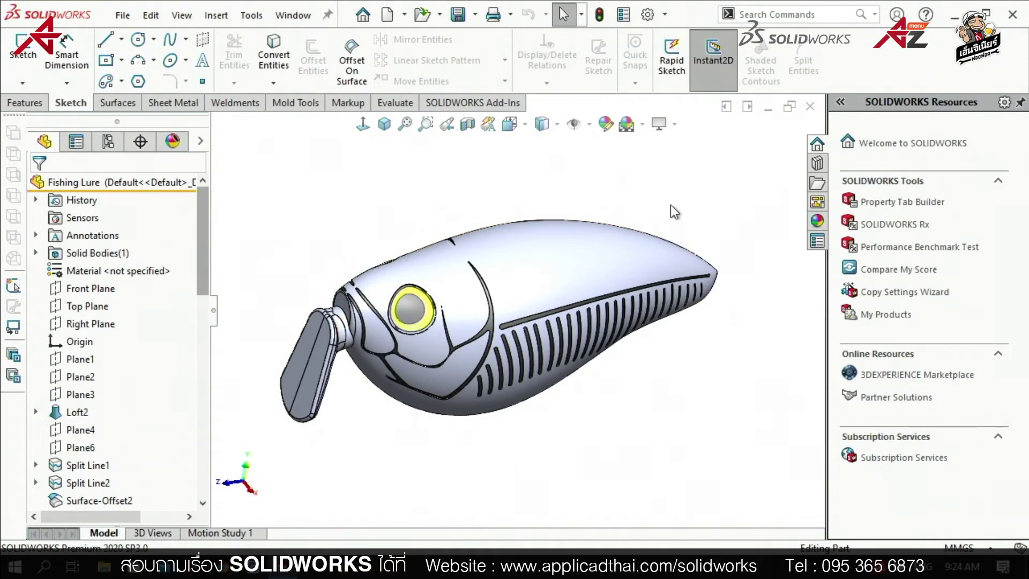
- Run a 1.00deg draft analysis of the lure with Right Plane as pull direction, then cancel the parting line
{"action": "left_click", "coordinate": [290, 105]}
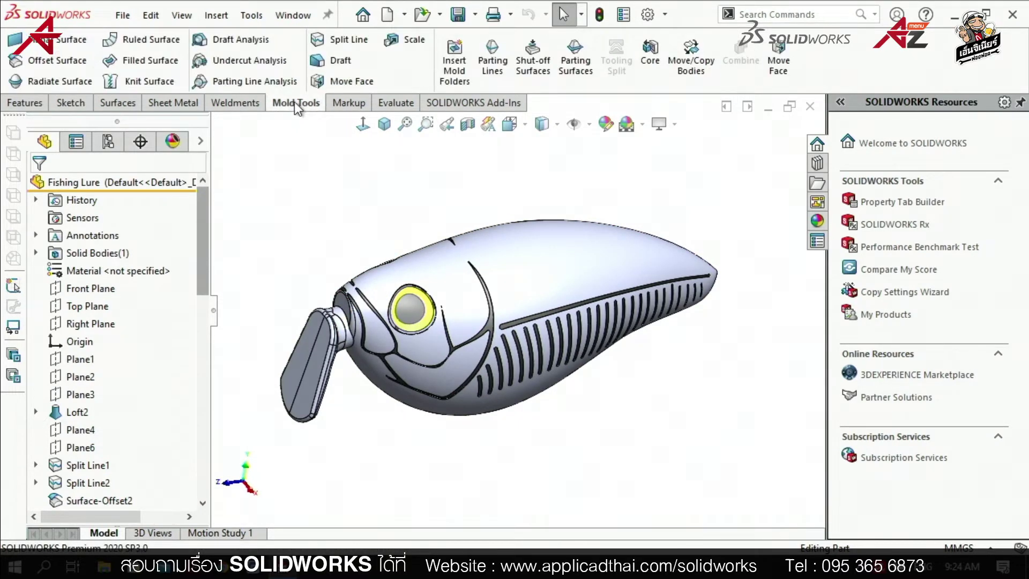
{"action": "left_click", "coordinate": [493, 65]}
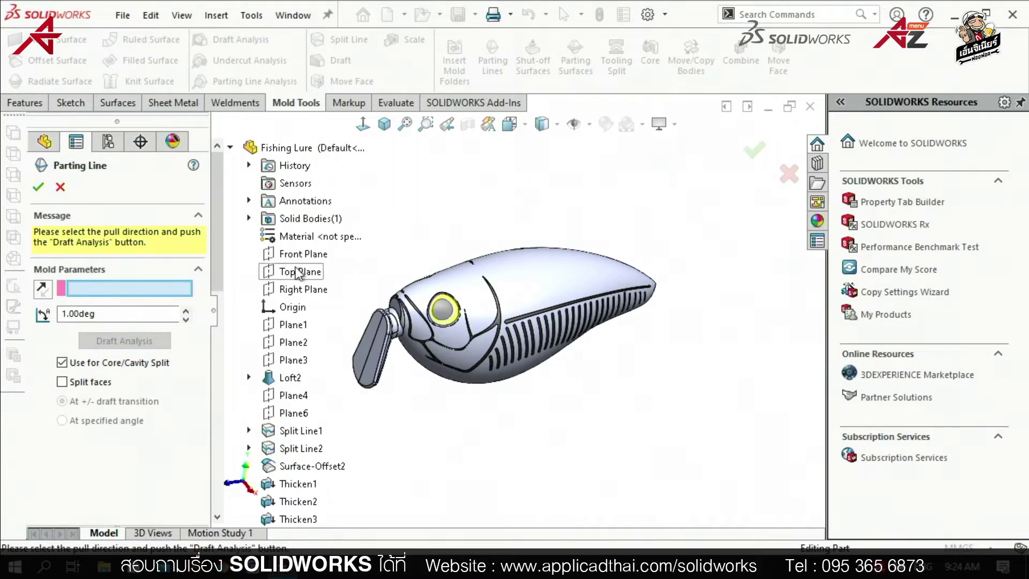
{"action": "left_click", "coordinate": [298, 289]}
{"action": "mouse_move", "coordinate": [472, 376]}
{"action": "middle_mouse_down"}
{"action": "mouse_move", "coordinate": [565, 379]}
{"action": "mouse_move", "coordinate": [537, 375]}
{"action": "middle_mouse_up"}
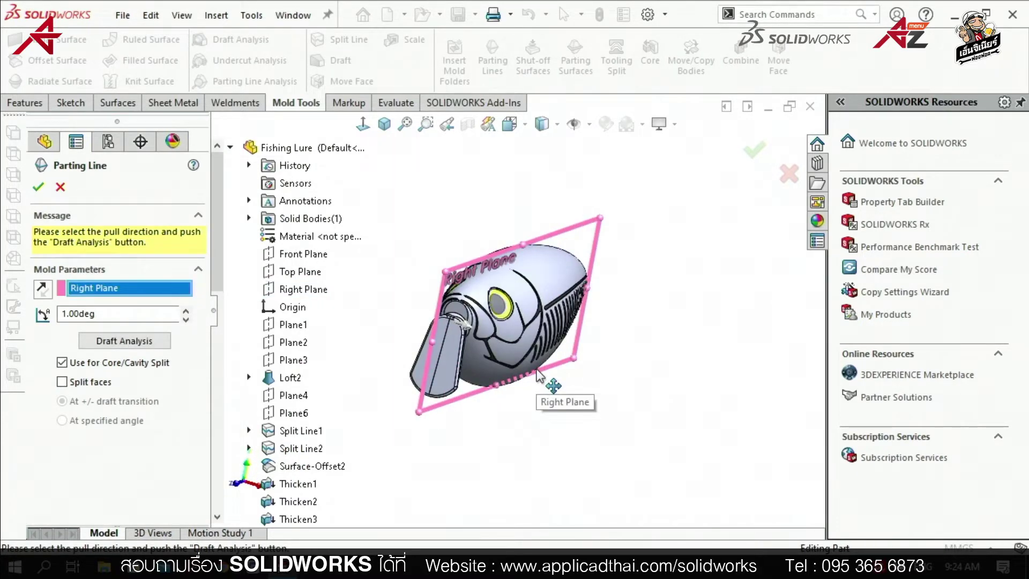
{"action": "left_click", "coordinate": [128, 341]}
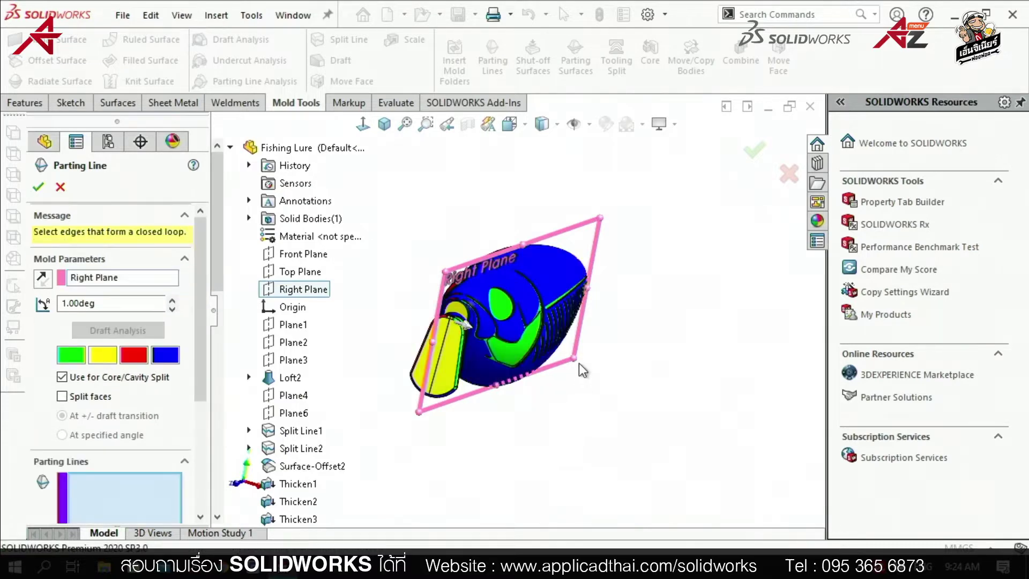
{"action": "mouse_move", "coordinate": [582, 370]}
{"action": "middle_mouse_down"}
{"action": "mouse_move", "coordinate": [597, 325]}
{"action": "mouse_move", "coordinate": [490, 328]}
{"action": "middle_mouse_up"}
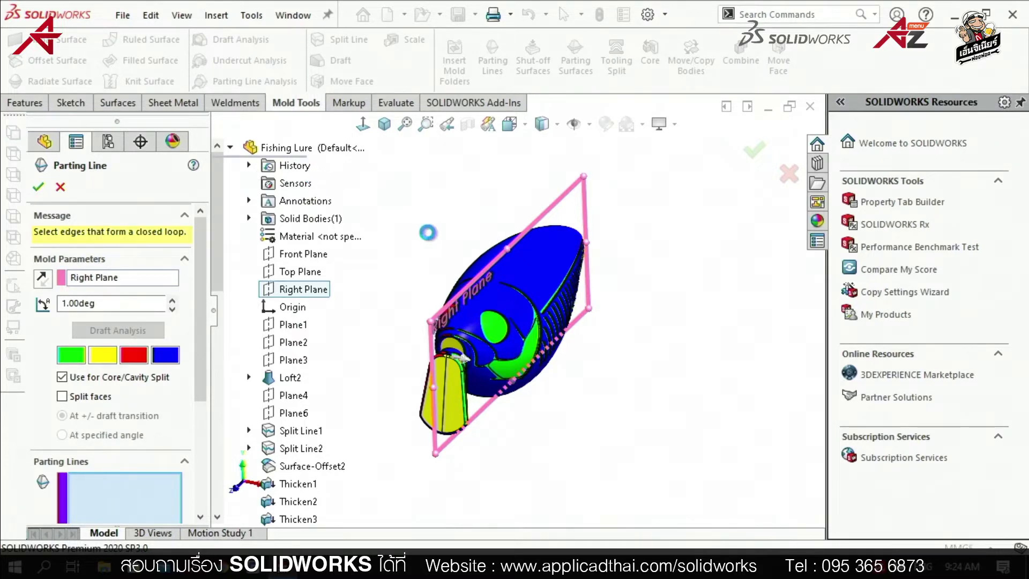
{"action": "key", "text": "Return"}
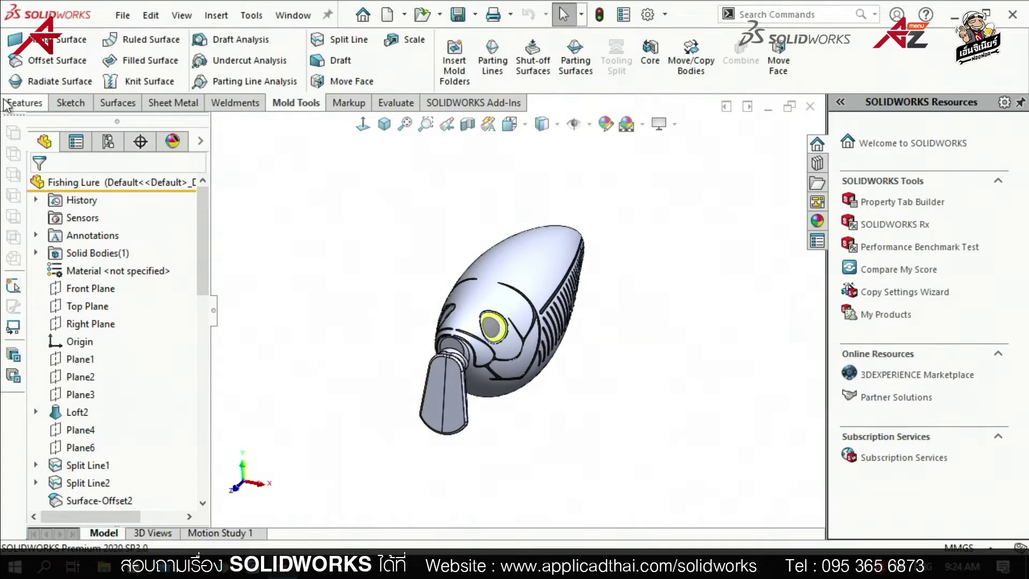
- Start an Intersection-type split line using Right Plane as the splitting tool
{"action": "left_click", "coordinate": [22, 105]}
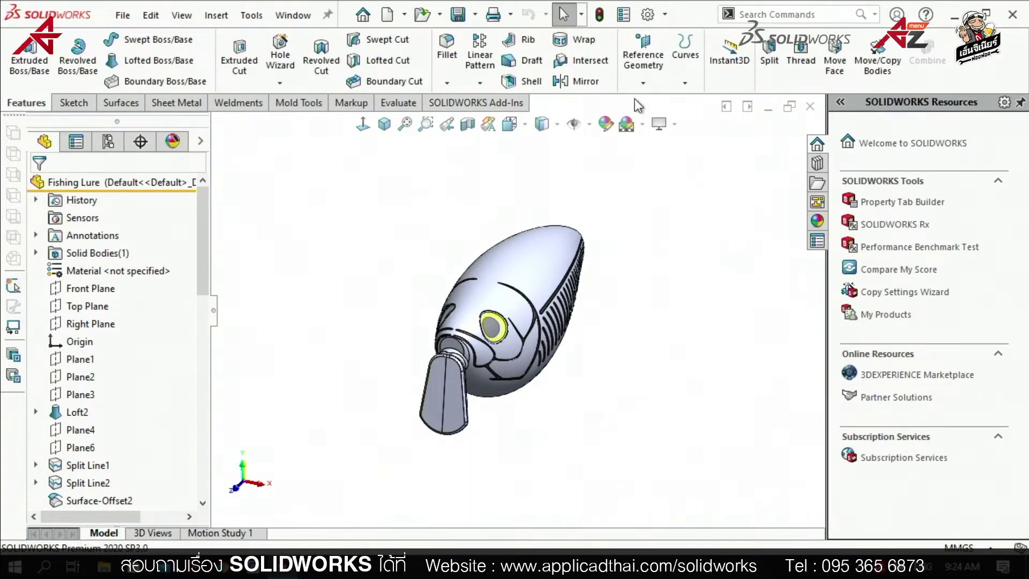
{"action": "left_click", "coordinate": [681, 85]}
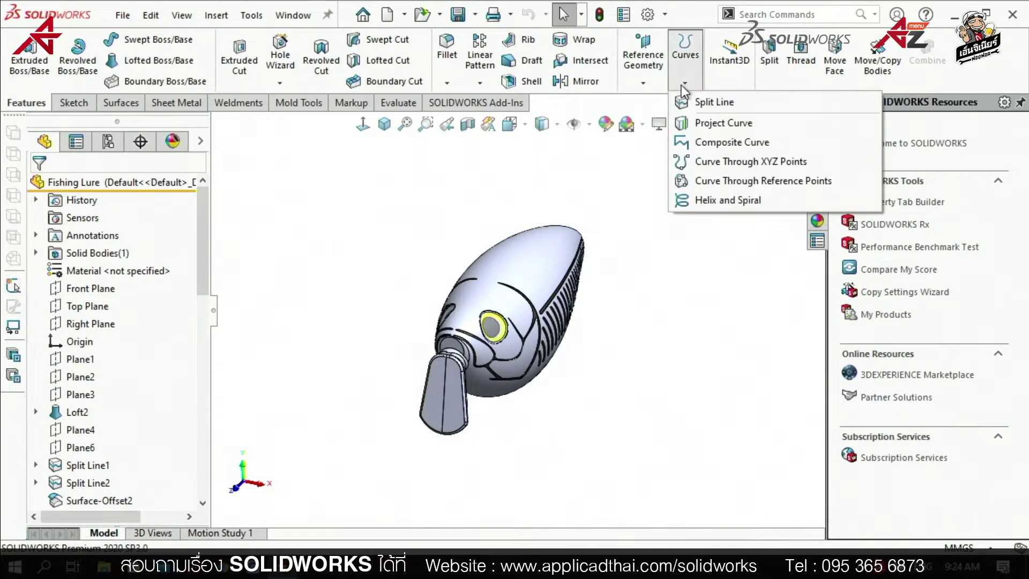
{"action": "left_click", "coordinate": [707, 102]}
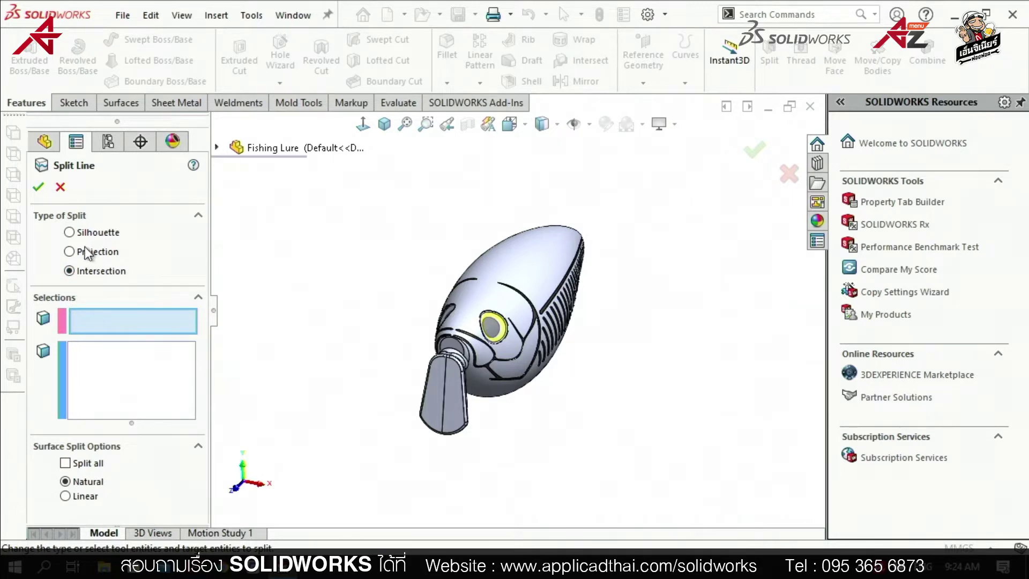
{"action": "left_click", "coordinate": [72, 254]}
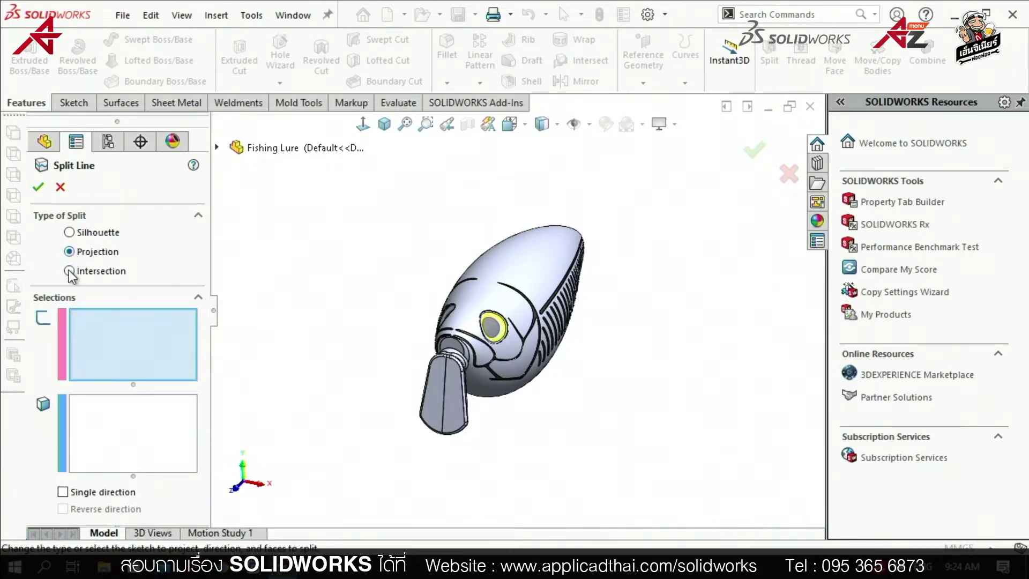
{"action": "left_click", "coordinate": [69, 272]}
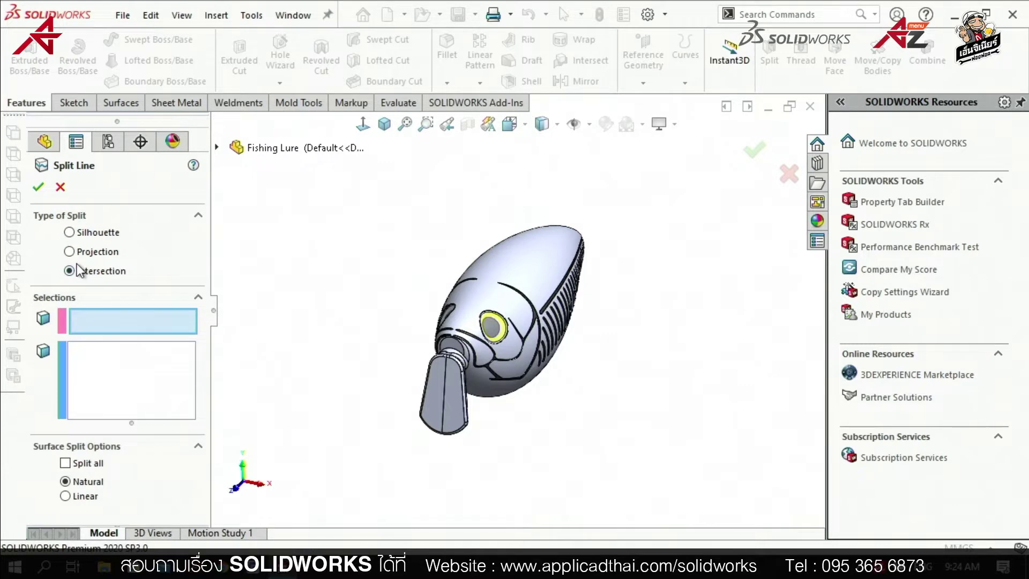
{"action": "left_click", "coordinate": [217, 148]}
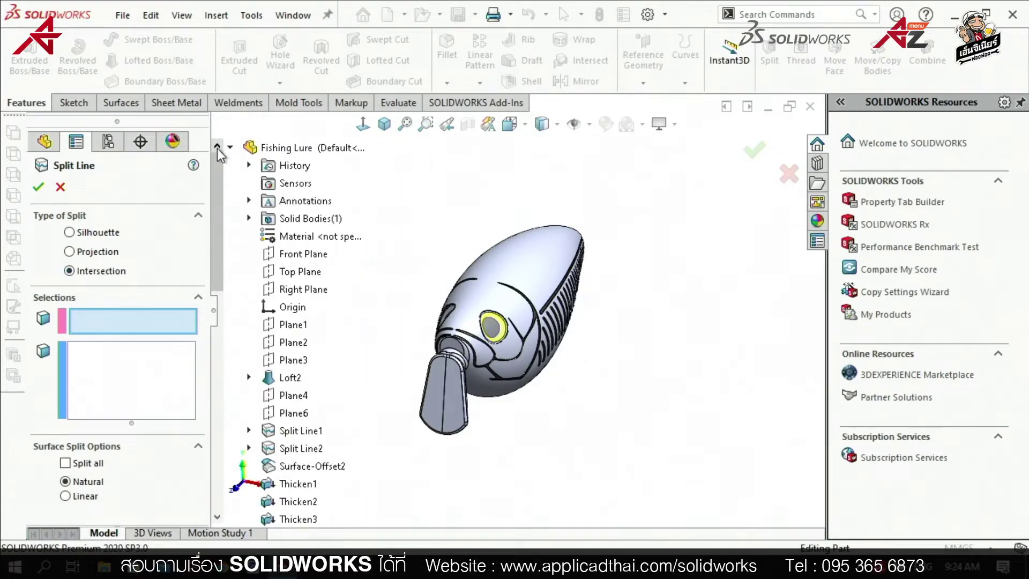
{"action": "left_click", "coordinate": [301, 290]}
- Select the lure's head, nose and tail faces as the faces to split
{"action": "left_click", "coordinate": [157, 362]}
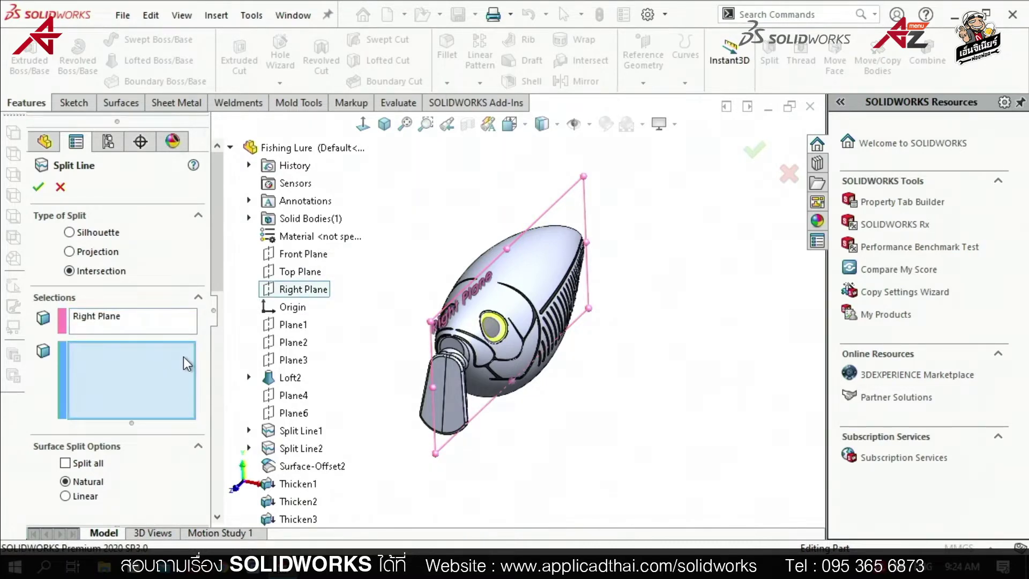
{"action": "scroll", "coordinate": [483, 300], "scroll_direction": "down", "scroll_amount": 2}
{"action": "scroll", "coordinate": [450, 268], "scroll_direction": "down", "scroll_amount": 2}
{"action": "scroll", "coordinate": [531, 214], "scroll_direction": "down", "scroll_amount": 2}
{"action": "scroll", "coordinate": [544, 227], "scroll_direction": "down", "scroll_amount": 2}
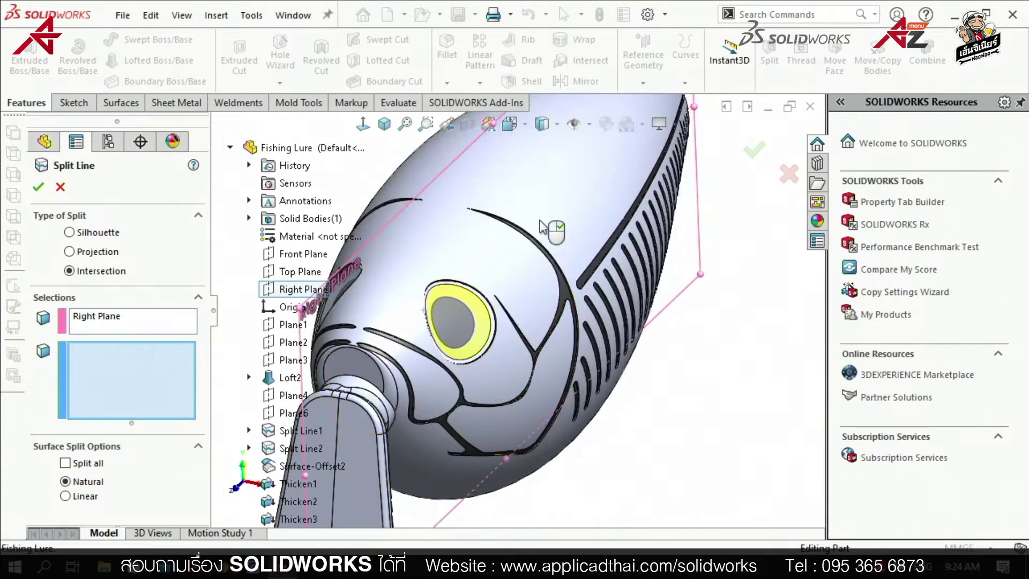
{"action": "left_click", "coordinate": [541, 228]}
{"action": "key", "text": "ctrl+1"}
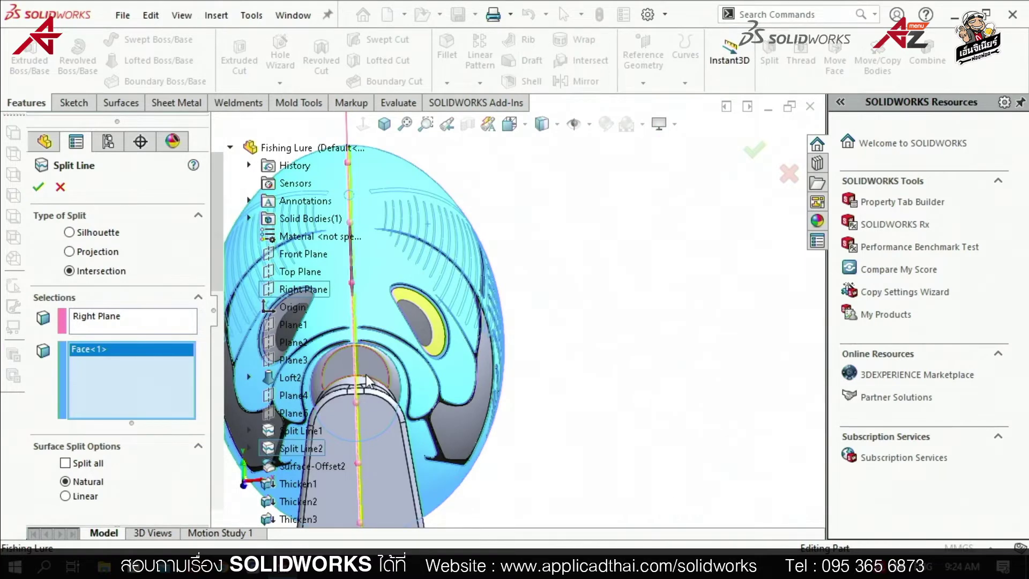
{"action": "left_click", "coordinate": [367, 381]}
{"action": "key", "text": "ctrl+7"}
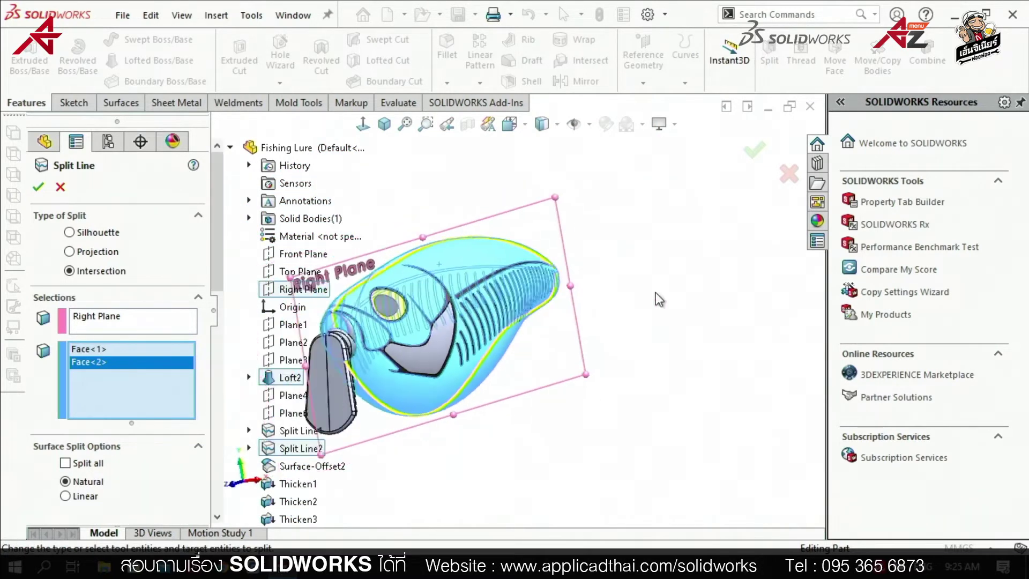
{"action": "middle_click_drag", "start_coordinate": [659, 299], "coordinate": [602, 292]}
{"action": "scroll", "coordinate": [602, 292], "scroll_direction": "down", "scroll_amount": 3}
{"action": "scroll", "coordinate": [626, 222], "scroll_direction": "down", "scroll_amount": 2}
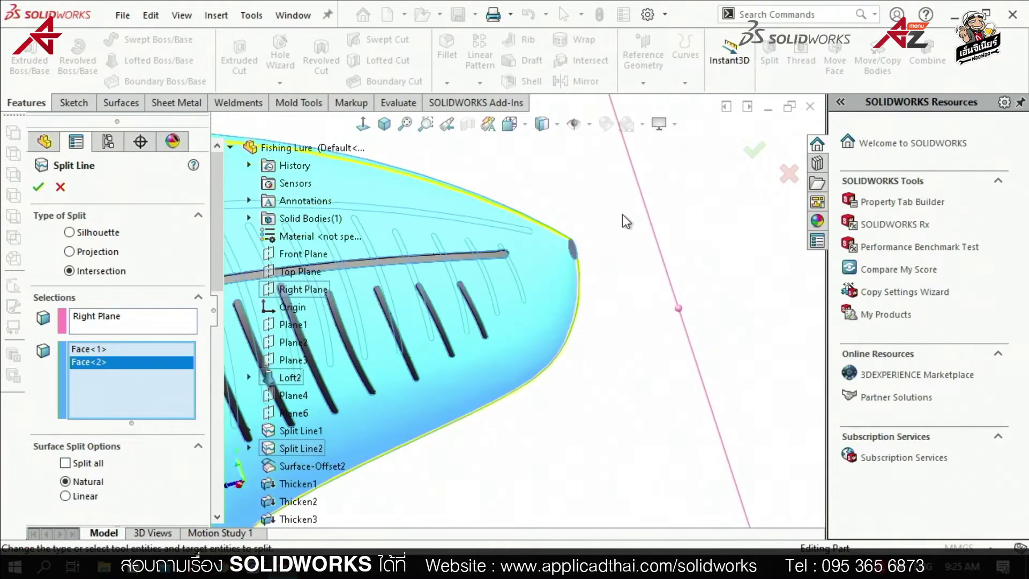
{"action": "scroll", "coordinate": [626, 222], "scroll_direction": "down", "scroll_amount": 3}
{"action": "left_click", "coordinate": [551, 322]}
- Confirm the split, creating Split Line8, and orbit to check the new edges
{"action": "scroll", "coordinate": [571, 330], "scroll_direction": "up", "scroll_amount": 5}
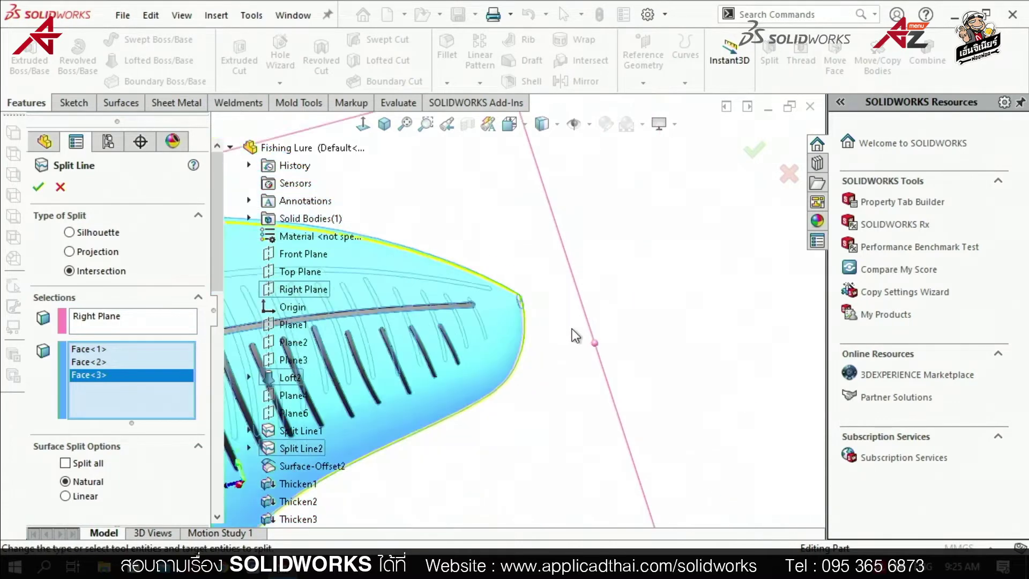
{"action": "mouse_move", "coordinate": [571, 329]}
{"action": "middle_mouse_down"}
{"action": "mouse_move", "coordinate": [476, 327]}
{"action": "mouse_move", "coordinate": [467, 271]}
{"action": "middle_mouse_up"}
{"action": "scroll", "coordinate": [449, 353], "scroll_direction": "up", "scroll_amount": 3}
{"action": "scroll", "coordinate": [448, 353], "scroll_direction": "down", "scroll_amount": 3}
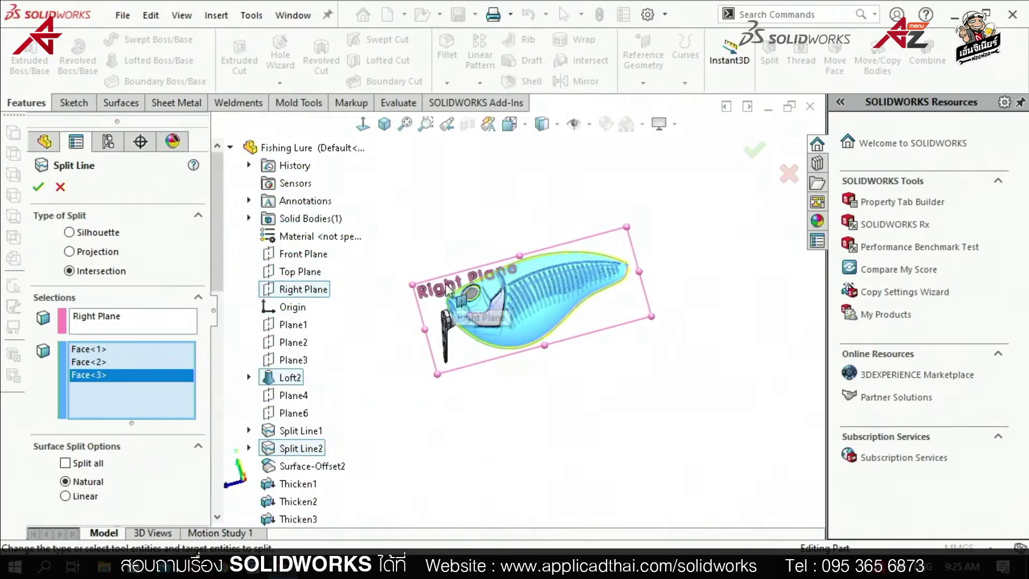
{"action": "middle_click_drag", "start_coordinate": [539, 312], "coordinate": [480, 305]}
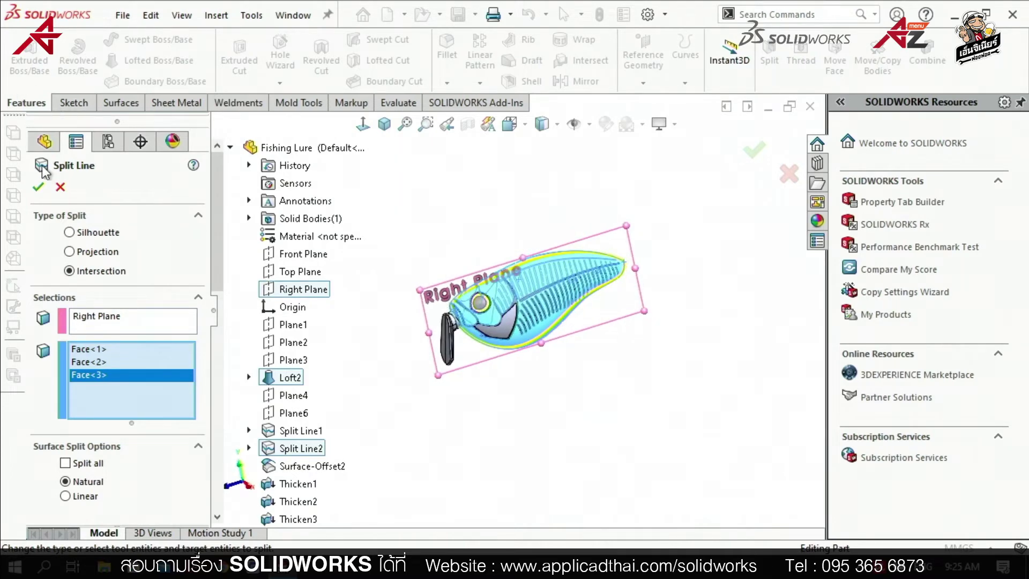
{"action": "key", "text": "Return"}
{"action": "mouse_move", "coordinate": [540, 359]}
{"action": "middle_mouse_down"}
{"action": "mouse_move", "coordinate": [582, 333]}
{"action": "mouse_move", "coordinate": [628, 386]}
{"action": "mouse_move", "coordinate": [597, 363]}
{"action": "middle_mouse_up"}
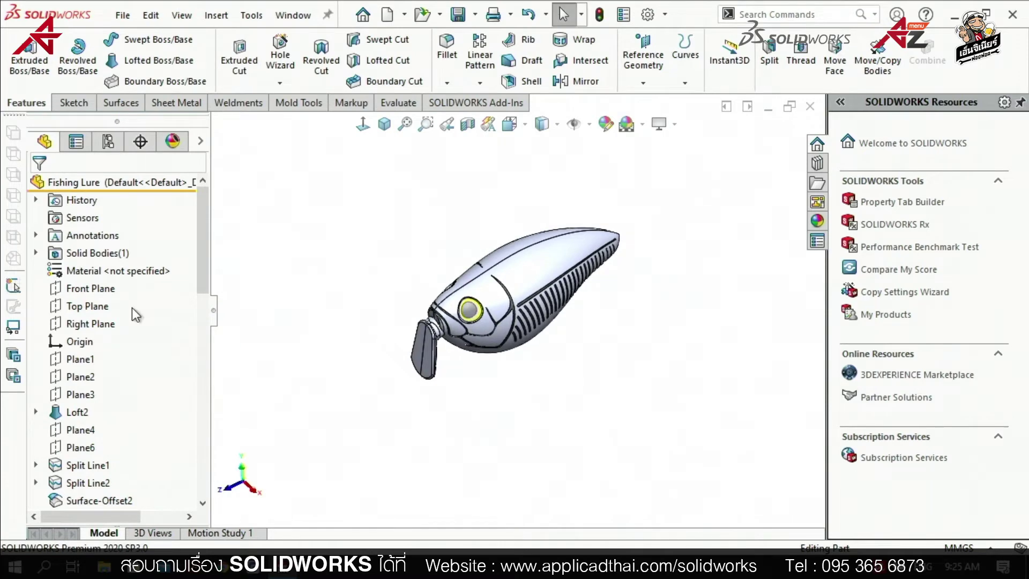
{"action": "scroll", "coordinate": [139, 318], "scroll_direction": "down", "scroll_amount": 5}
{"action": "scroll", "coordinate": [139, 318], "scroll_direction": "down", "scroll_amount": 3}
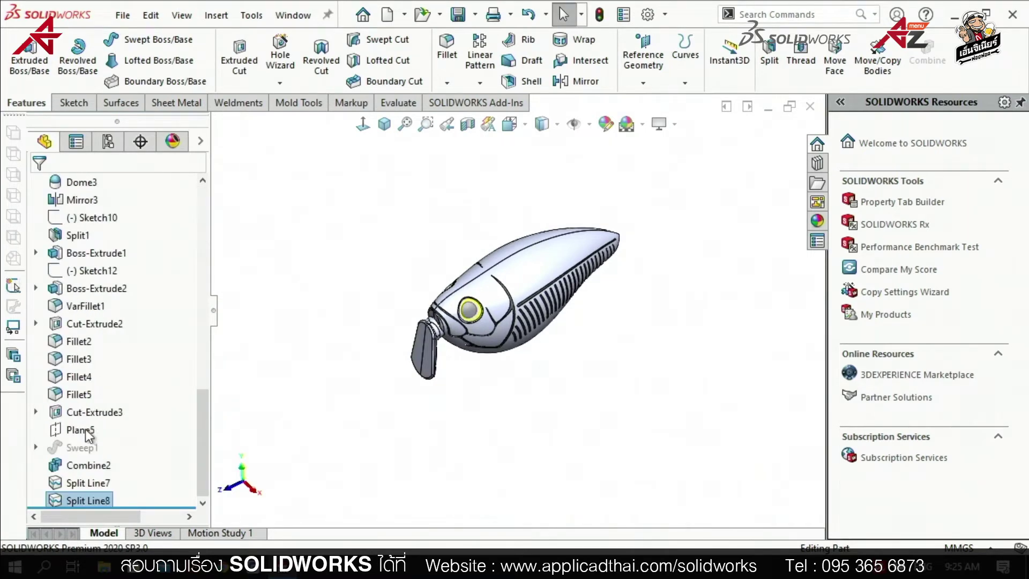
- Delete the Split Line8 feature
{"action": "right_click", "coordinate": [70, 500]}
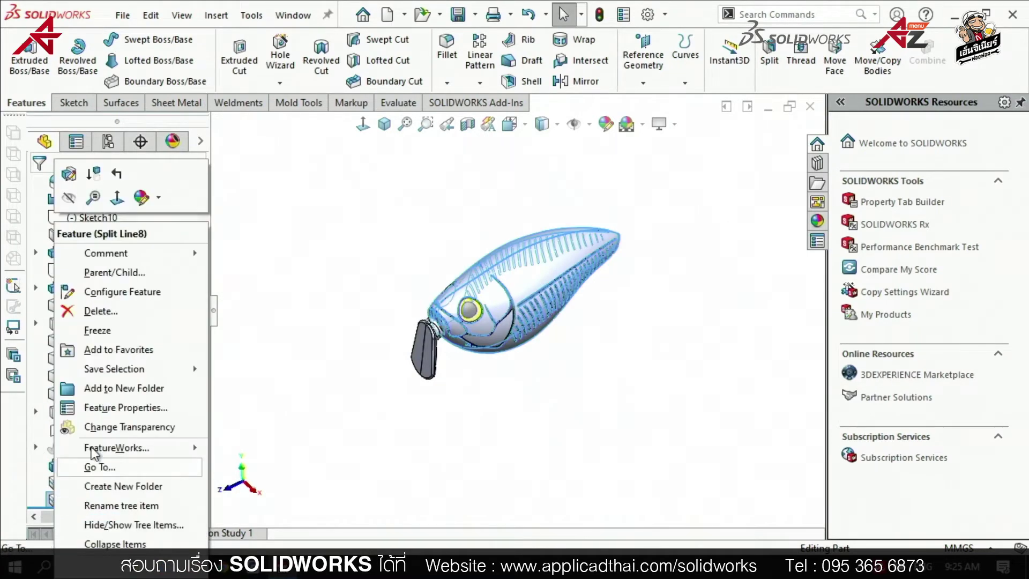
{"action": "left_click", "coordinate": [124, 312]}
{"action": "left_click", "coordinate": [866, 354]}
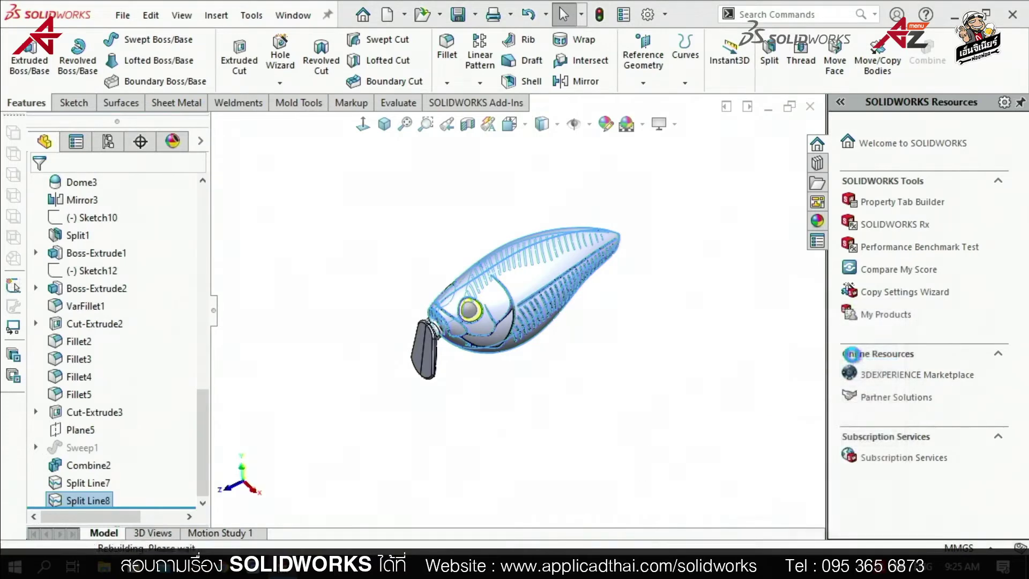
- Start a parting line with Right Plane as the pull direction at 1.00deg
{"action": "left_click", "coordinate": [299, 103]}
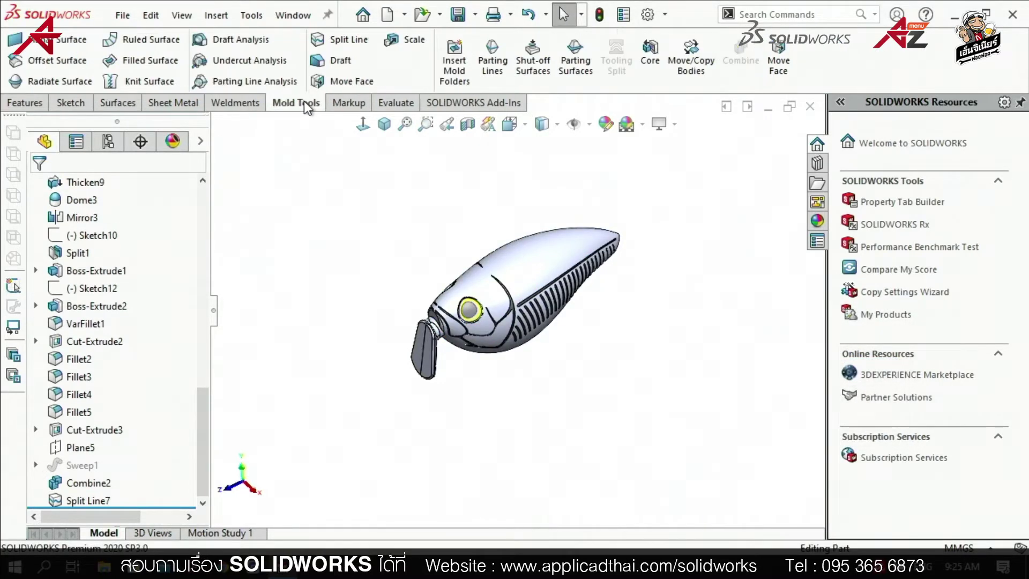
{"action": "left_click", "coordinate": [496, 81]}
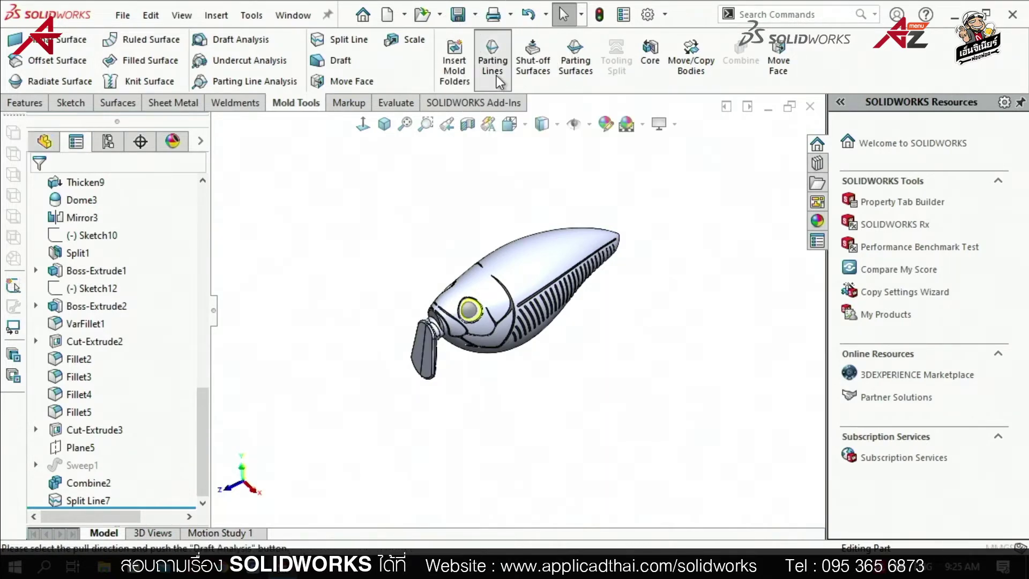
{"action": "left_click", "coordinate": [216, 144]}
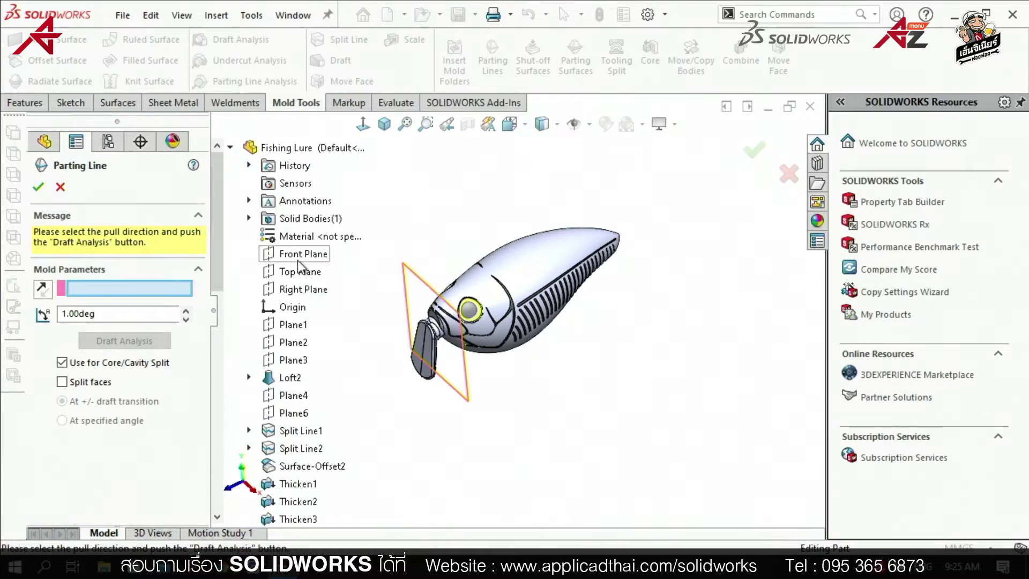
{"action": "left_click", "coordinate": [303, 289]}
{"action": "middle_click_drag", "start_coordinate": [622, 366], "coordinate": [625, 368]}
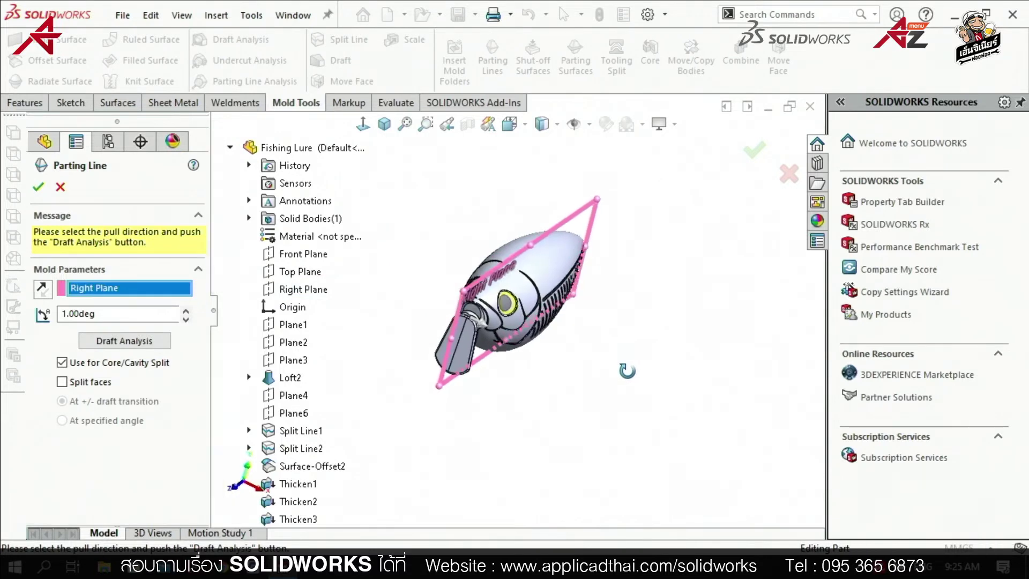
{"action": "left_click", "coordinate": [233, 147]}
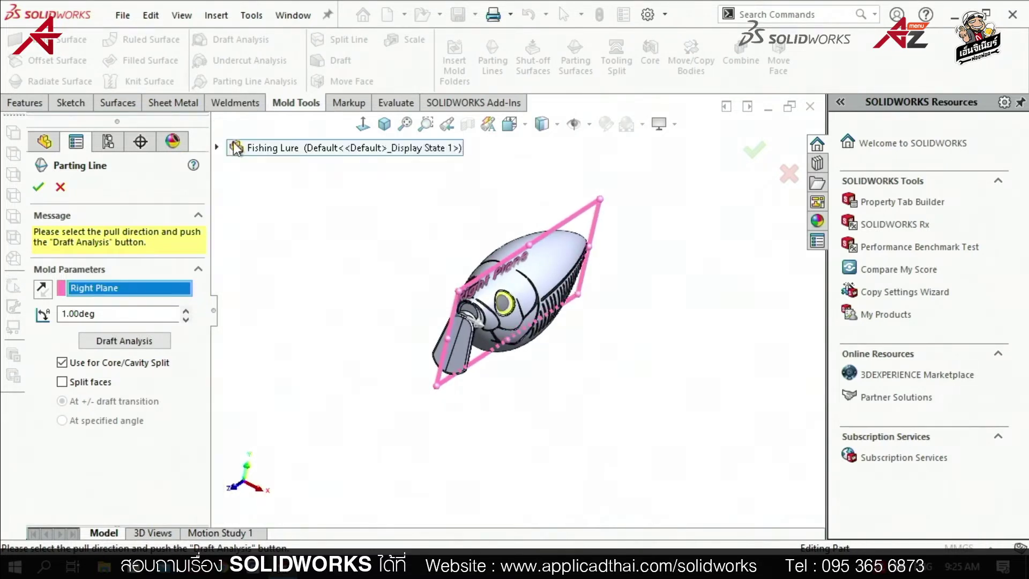
- Show draft analysis colouring on the lure and enable Split faces
{"action": "left_click", "coordinate": [158, 345]}
{"action": "middle_click_drag", "start_coordinate": [590, 354], "coordinate": [558, 343]}
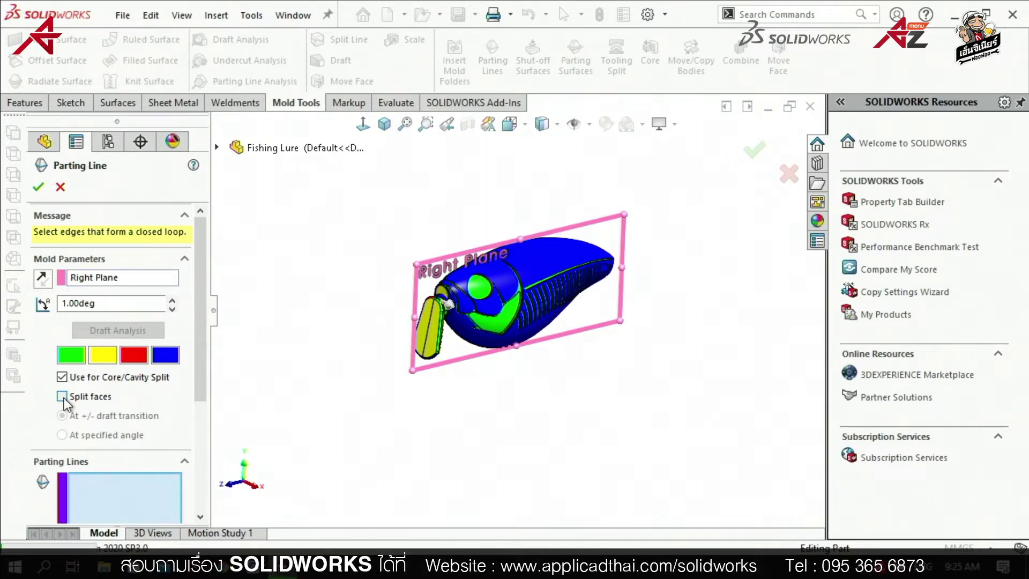
{"action": "left_click", "coordinate": [63, 398]}
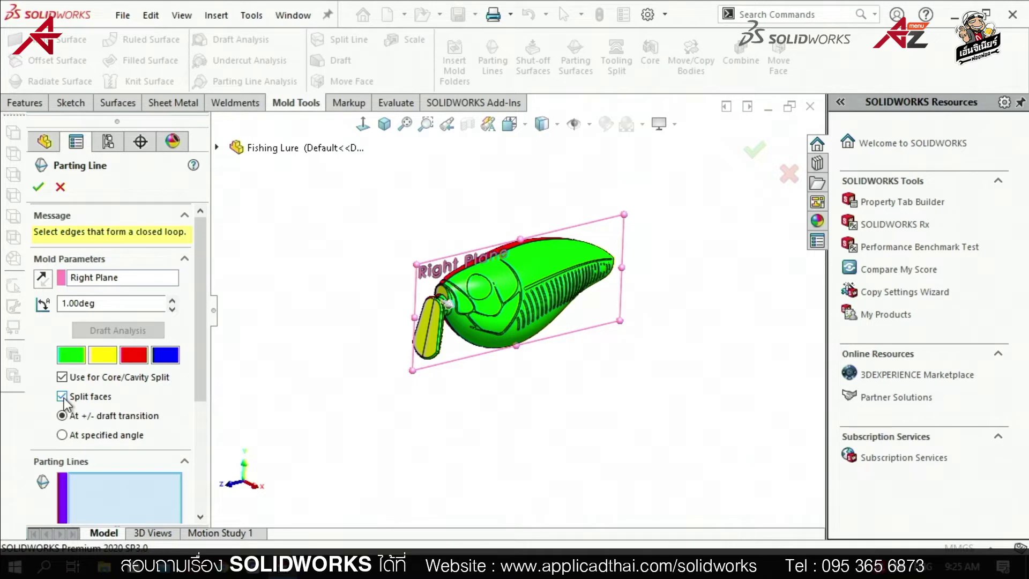
{"action": "mouse_move", "coordinate": [547, 412]}
{"action": "middle_mouse_down"}
{"action": "mouse_move", "coordinate": [518, 382]}
{"action": "mouse_move", "coordinate": [529, 383]}
{"action": "middle_mouse_up"}
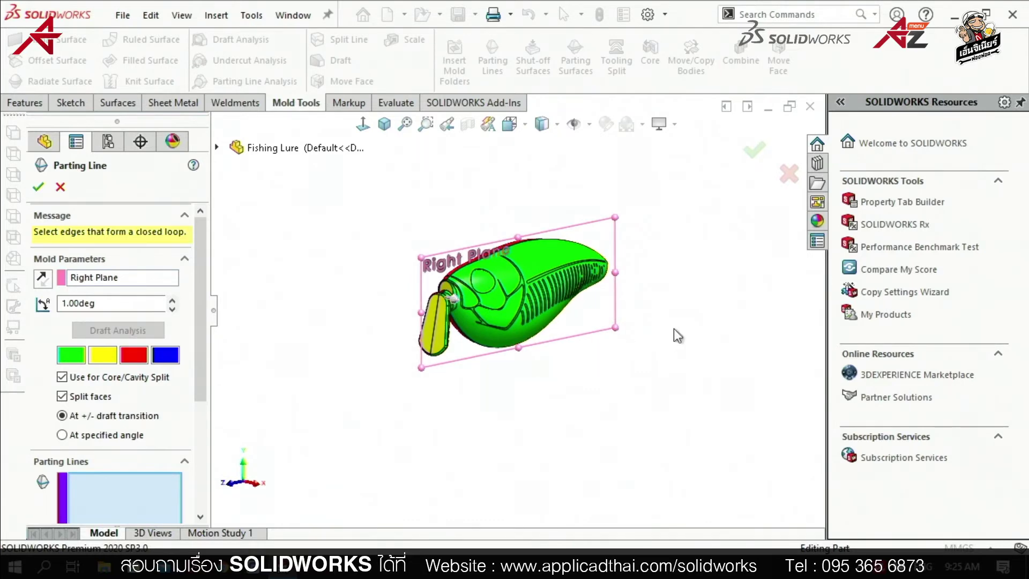
{"action": "scroll", "coordinate": [428, 278], "scroll_direction": "down", "scroll_amount": 2}
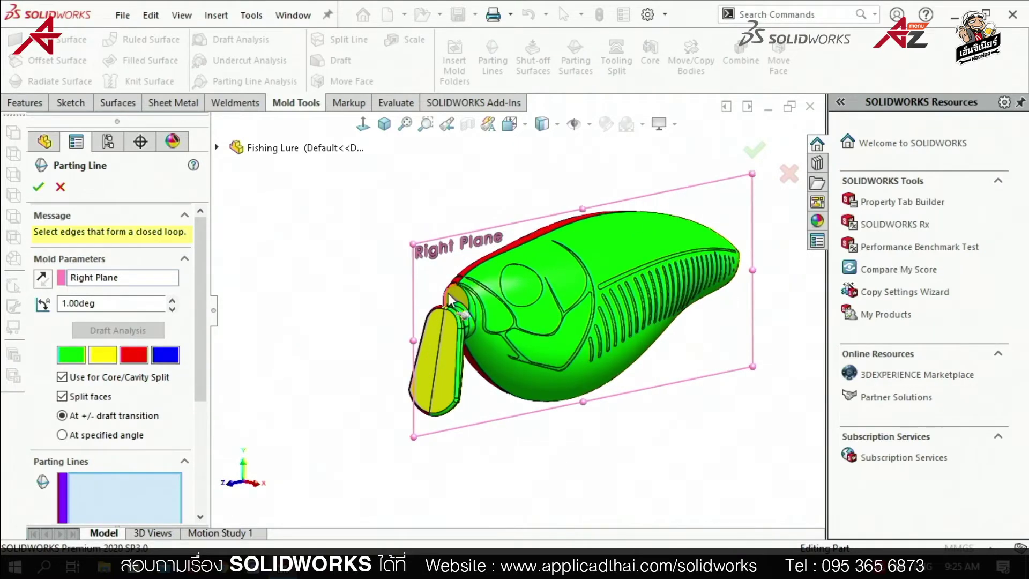
{"action": "scroll", "coordinate": [494, 297], "scroll_direction": "down", "scroll_amount": 4}
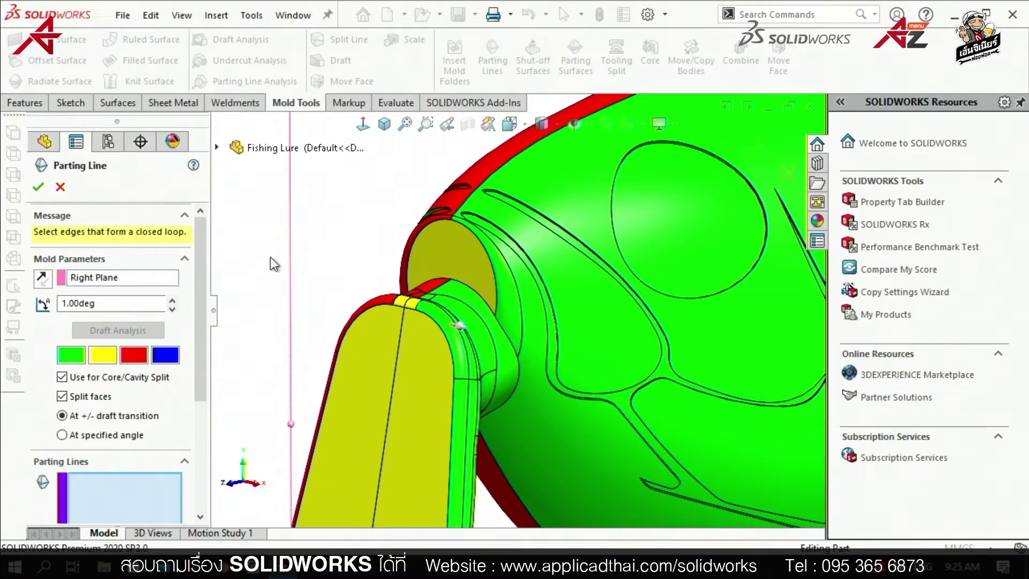
{"action": "left_click_drag", "start_coordinate": [196, 262], "coordinate": [205, 369]}
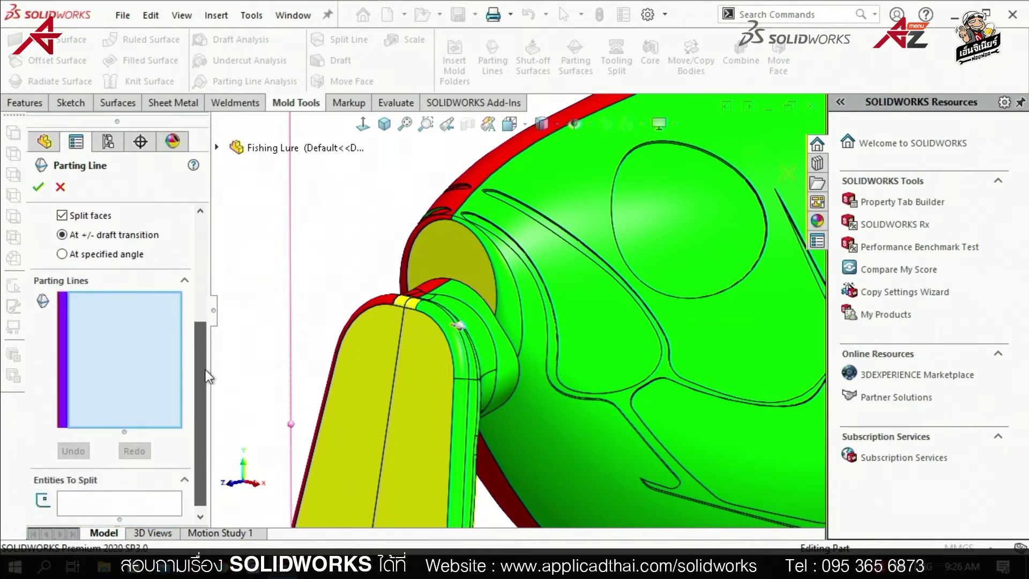
- Split the straddling head face between two picked vertices, adding Edge<1>
{"action": "left_click", "coordinate": [104, 493]}
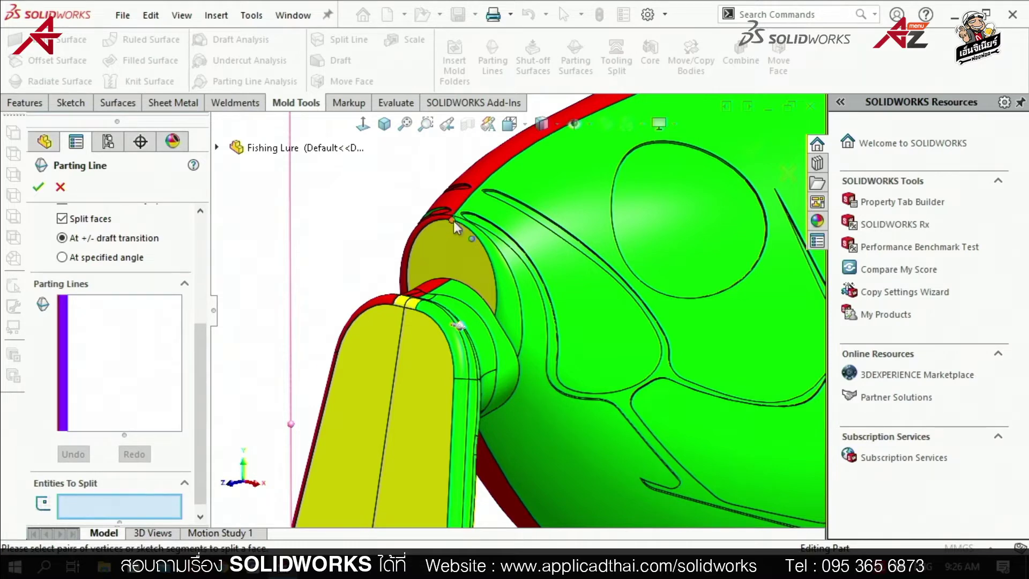
{"action": "scroll", "coordinate": [451, 224], "scroll_direction": "down", "scroll_amount": 3}
{"action": "left_click", "coordinate": [471, 232]}
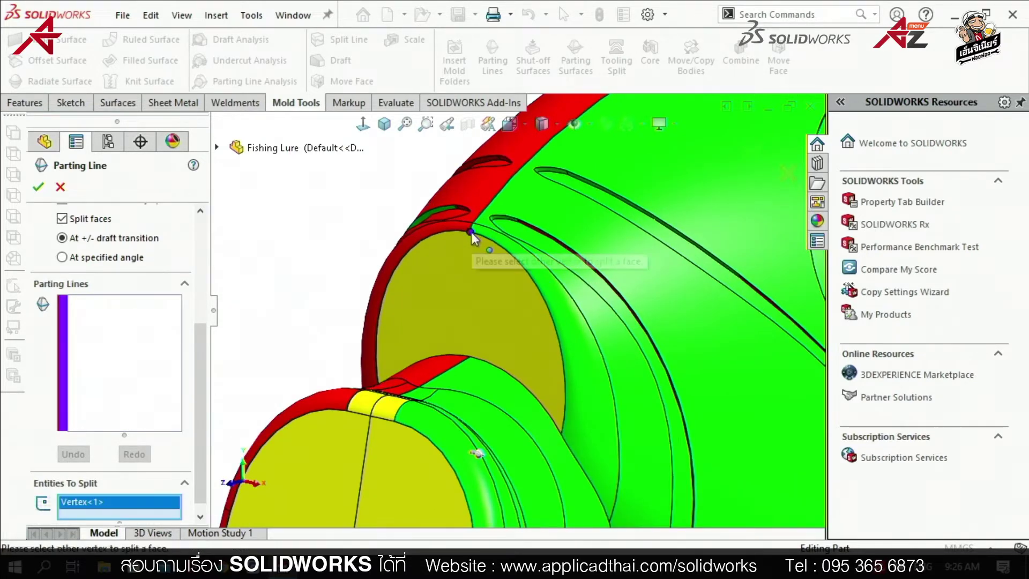
{"action": "left_click", "coordinate": [471, 356]}
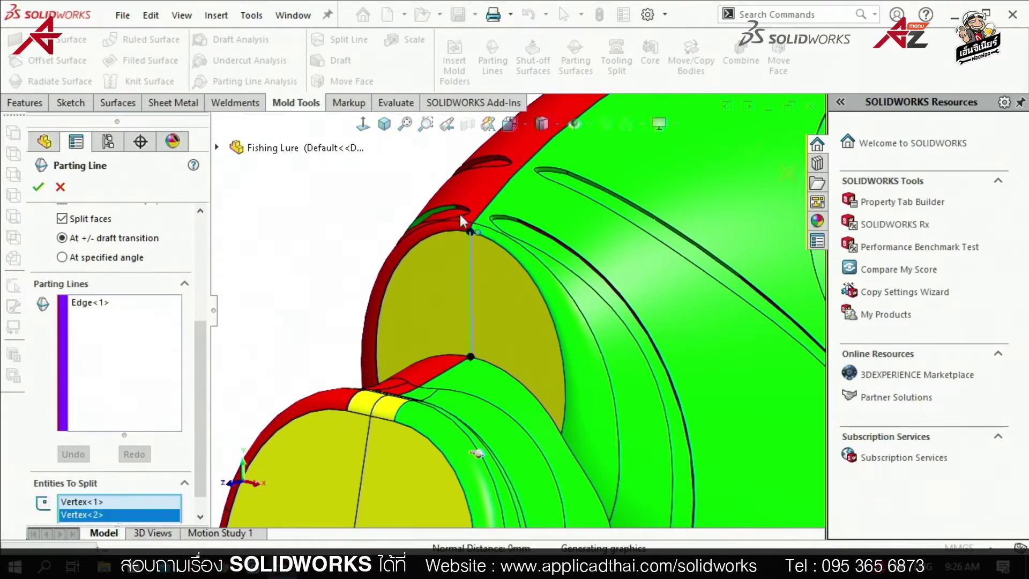
{"action": "scroll", "coordinate": [639, 349], "scroll_direction": "up", "scroll_amount": 2}
{"action": "scroll", "coordinate": [639, 348], "scroll_direction": "up", "scroll_amount": 3}
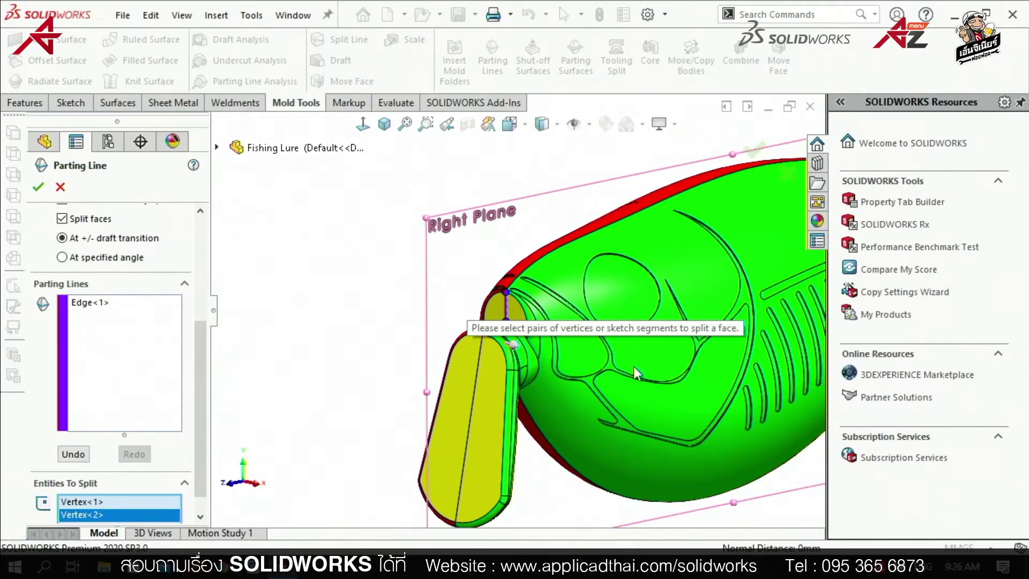
{"action": "scroll", "coordinate": [633, 365], "scroll_direction": "up", "scroll_amount": 2}
{"action": "scroll", "coordinate": [633, 366], "scroll_direction": "up", "scroll_amount": 1}
{"action": "scroll", "coordinate": [691, 276], "scroll_direction": "down", "scroll_amount": 1}
{"action": "scroll", "coordinate": [689, 276], "scroll_direction": "down", "scroll_amount": 2}
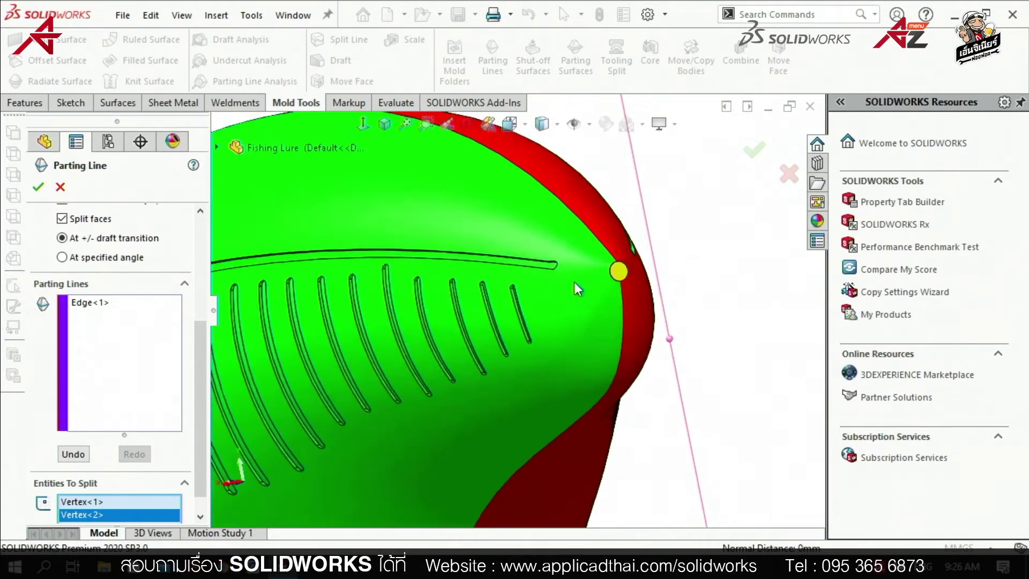
{"action": "scroll", "coordinate": [642, 279], "scroll_direction": "down", "scroll_amount": 2}
- Split the tail face between two vertices near the tip, adding Edge<2>
{"action": "left_click", "coordinate": [627, 261]}
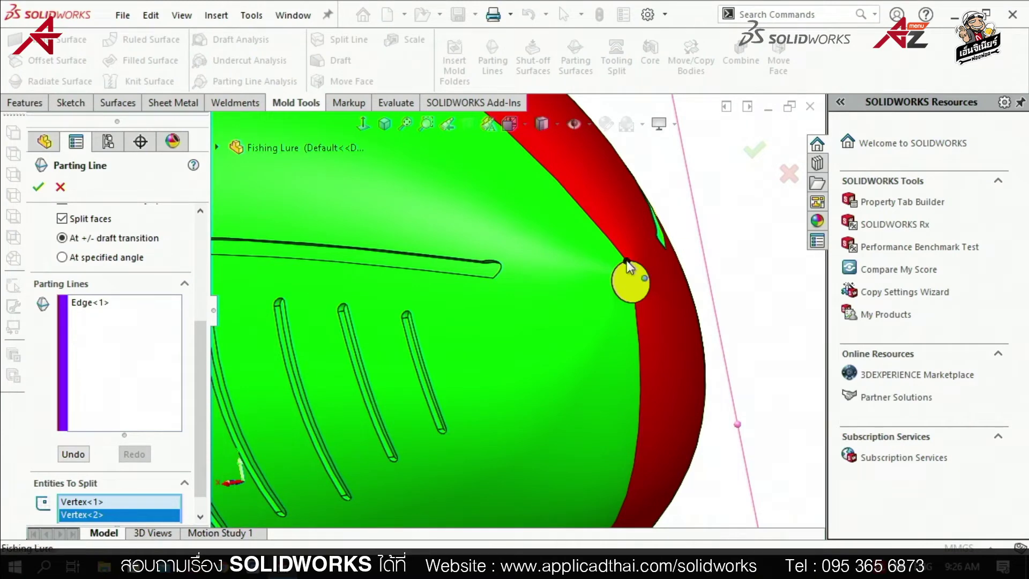
{"action": "left_click", "coordinate": [636, 303]}
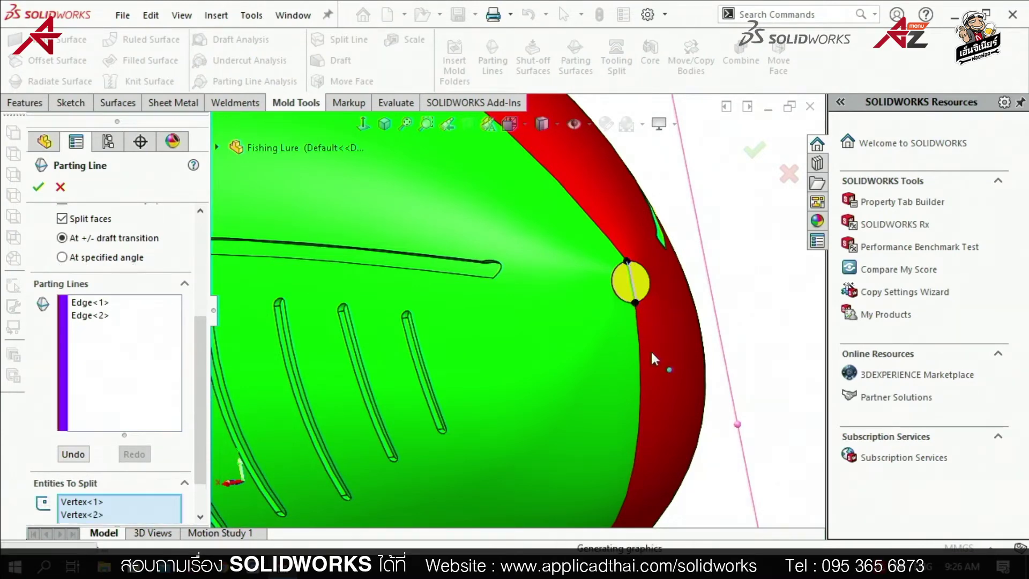
{"action": "scroll", "coordinate": [651, 349], "scroll_direction": "up", "scroll_amount": 3}
{"action": "scroll", "coordinate": [564, 372], "scroll_direction": "up", "scroll_amount": 3}
{"action": "middle_click_drag", "start_coordinate": [513, 338], "coordinate": [194, 387]}
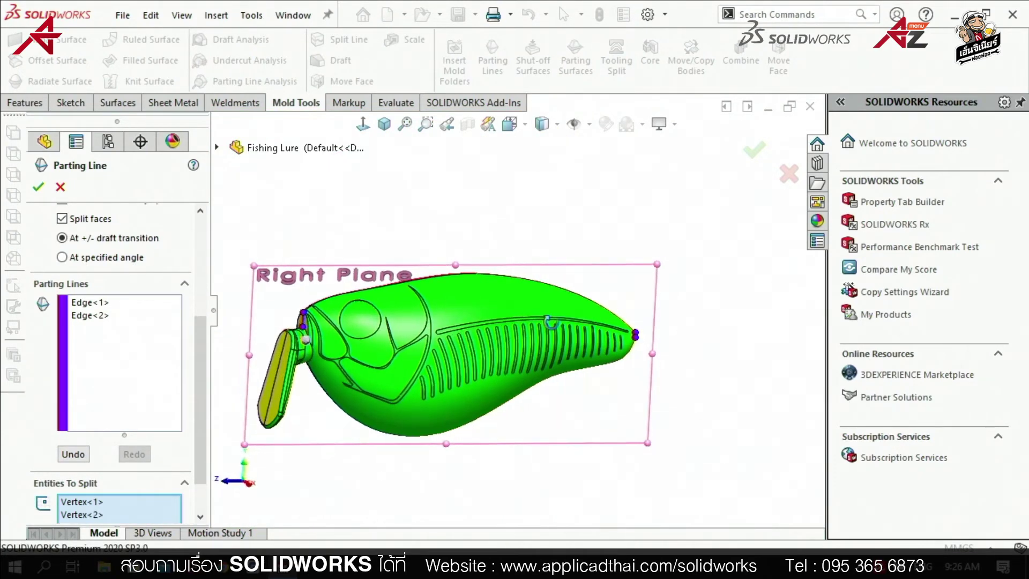
{"action": "left_click_drag", "start_coordinate": [204, 381], "coordinate": [201, 355]}
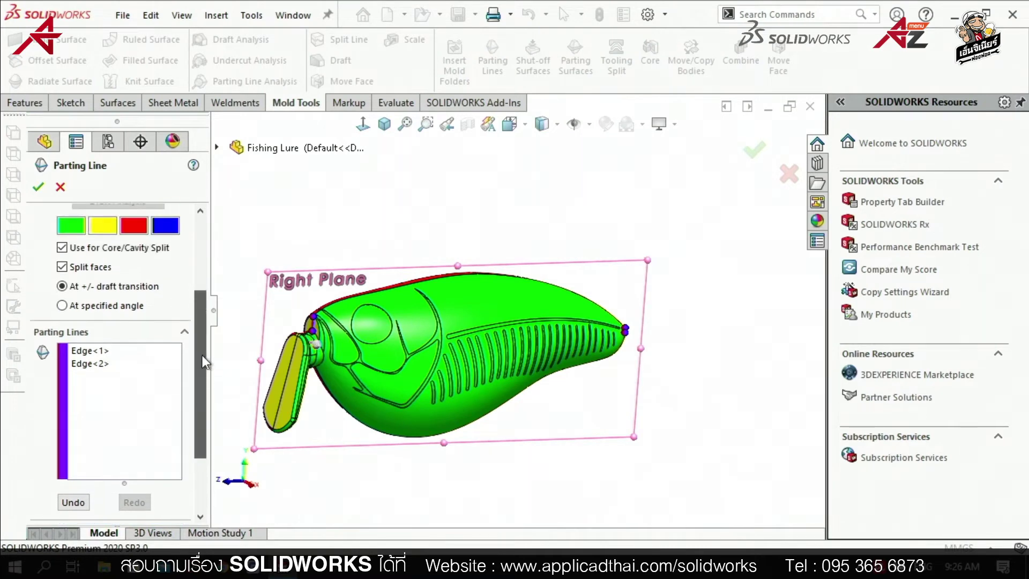
- Clear the parting line edges and pick the lure's upper body edge as Edge<3>
{"action": "right_click", "coordinate": [111, 377]}
{"action": "left_click", "coordinate": [140, 378]}
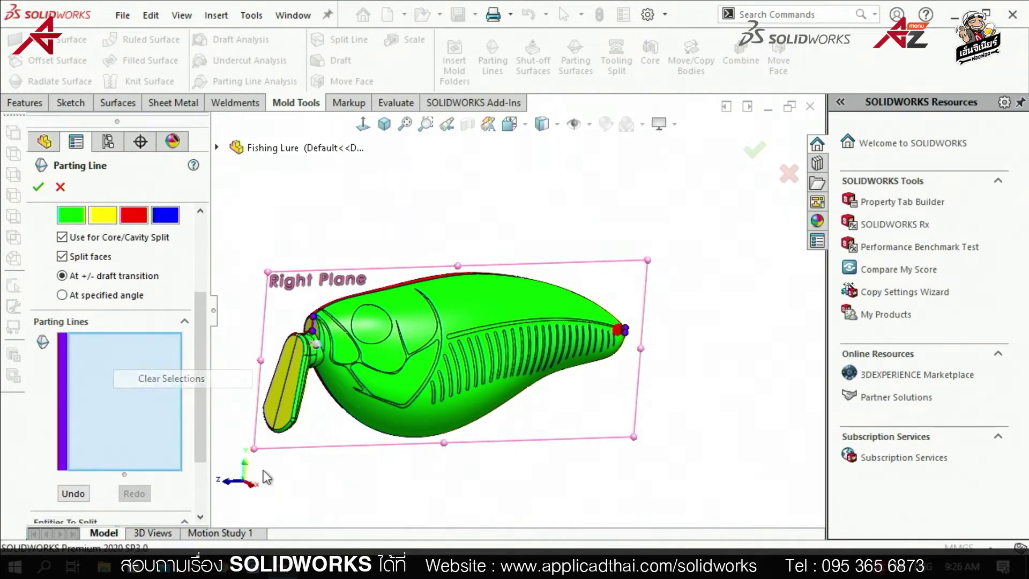
{"action": "scroll", "coordinate": [322, 332], "scroll_direction": "down", "scroll_amount": 4}
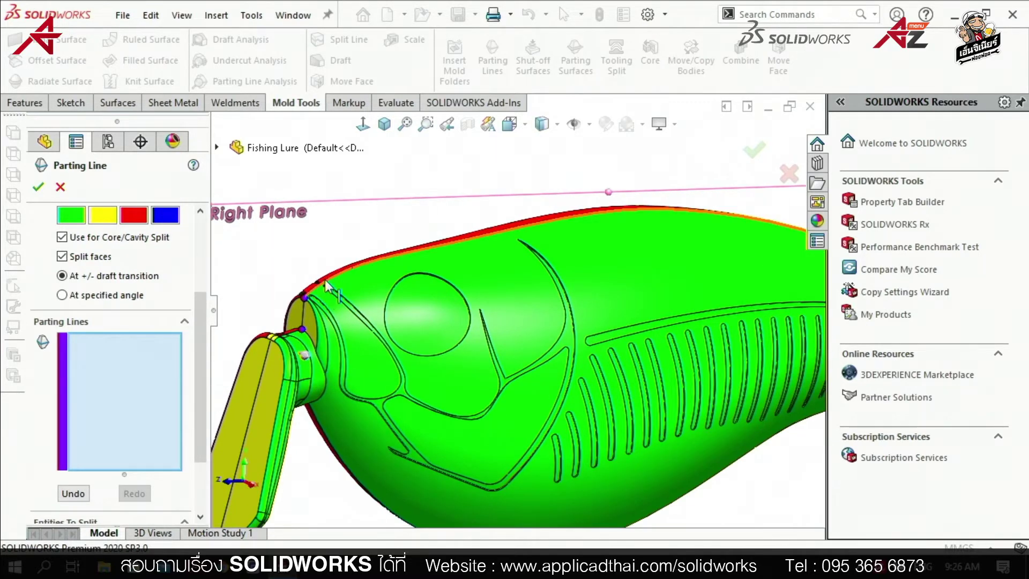
{"action": "left_click", "coordinate": [347, 267]}
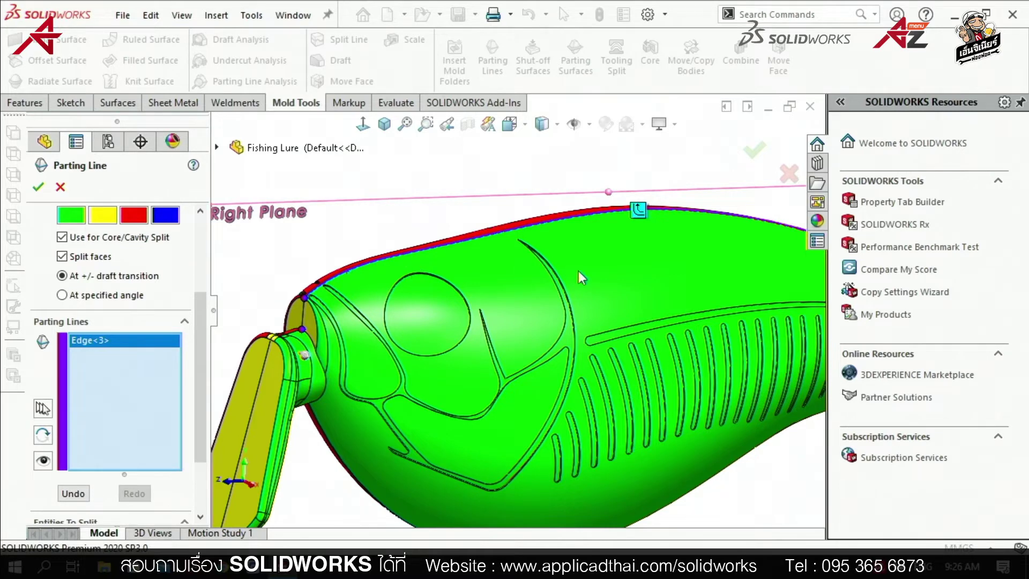
{"action": "scroll", "coordinate": [681, 337], "scroll_direction": "up", "scroll_amount": 4}
{"action": "scroll", "coordinate": [796, 346], "scroll_direction": "down", "scroll_amount": 2}
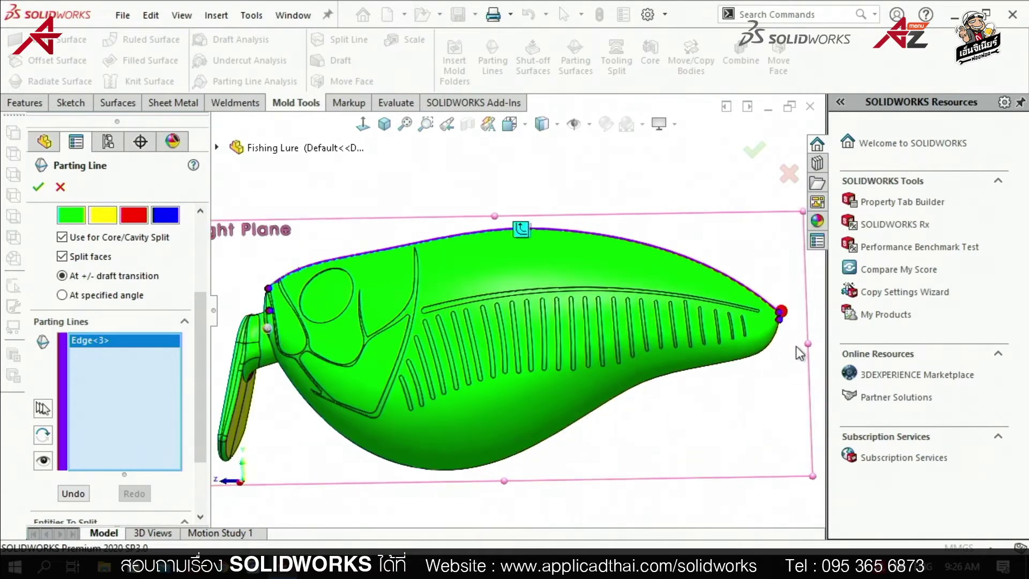
{"action": "scroll", "coordinate": [701, 304], "scroll_direction": "down", "scroll_amount": 4}
{"action": "middle_click_drag", "start_coordinate": [701, 304], "coordinate": [637, 263]}
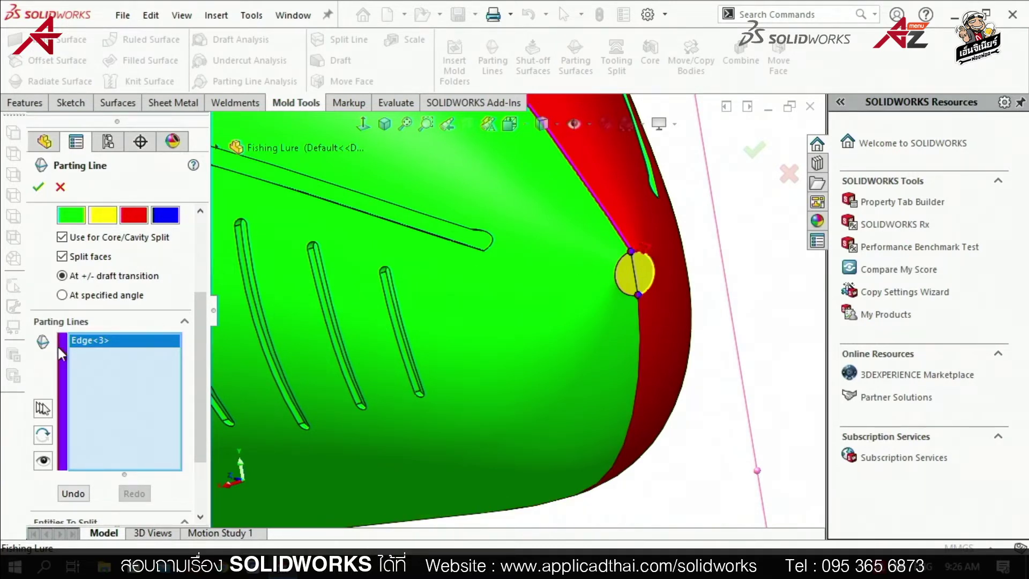
- Add Edge<2> and Edge<4>, sending the chain along the lower body edge toward the tail
{"action": "left_click", "coordinate": [50, 433]}
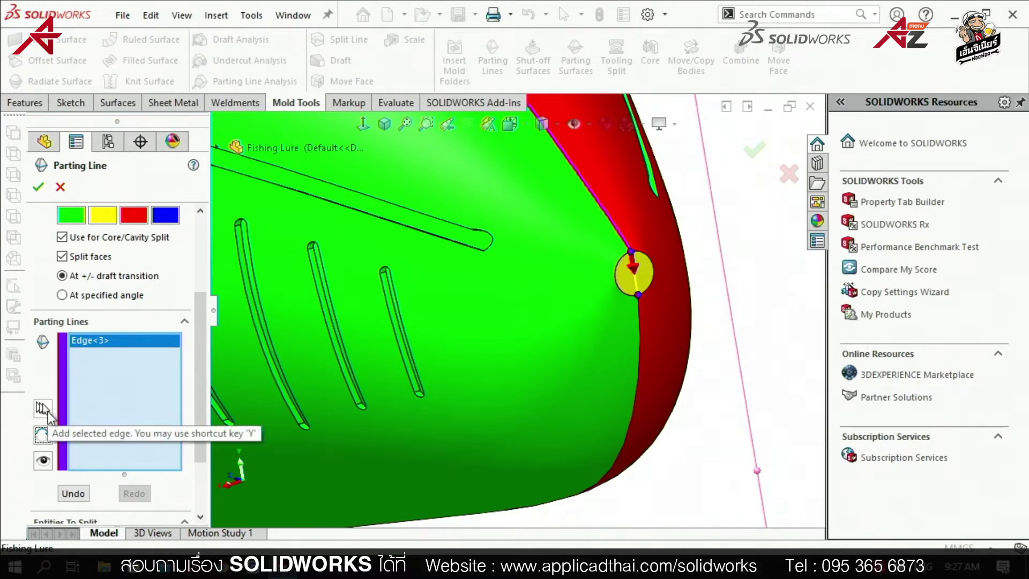
{"action": "left_click", "coordinate": [42, 409]}
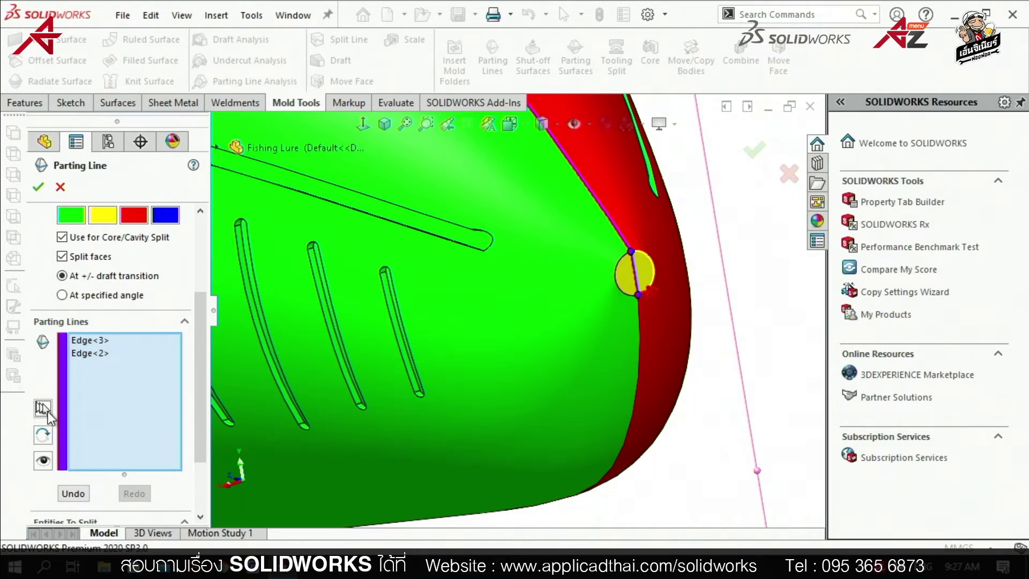
{"action": "left_click", "coordinate": [663, 295]}
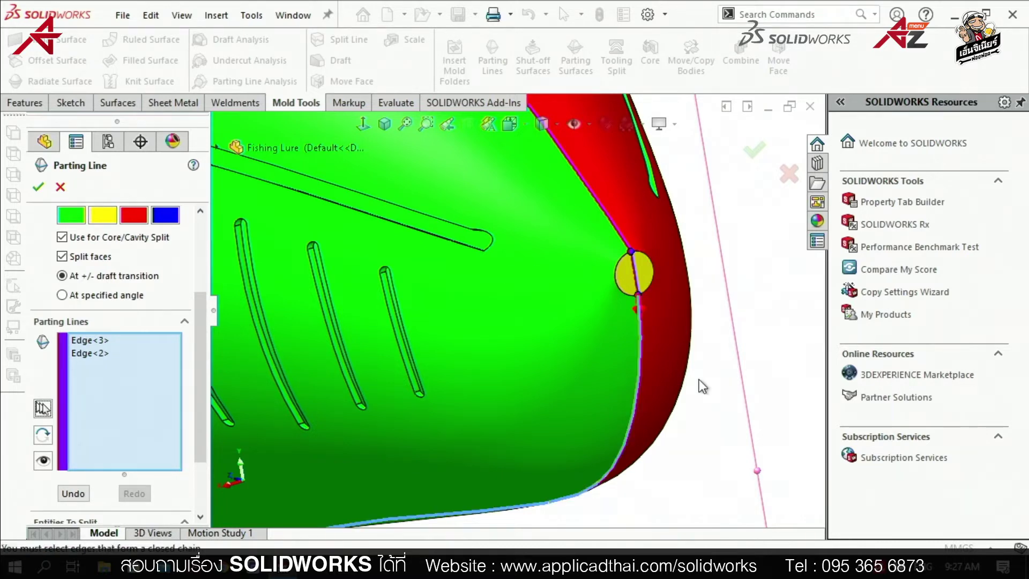
{"action": "key", "text": "y"}
{"action": "mouse_move", "coordinate": [699, 379]}
{"action": "middle_mouse_down"}
{"action": "mouse_move", "coordinate": [389, 309]}
{"action": "mouse_move", "coordinate": [365, 358]}
{"action": "middle_mouse_up"}
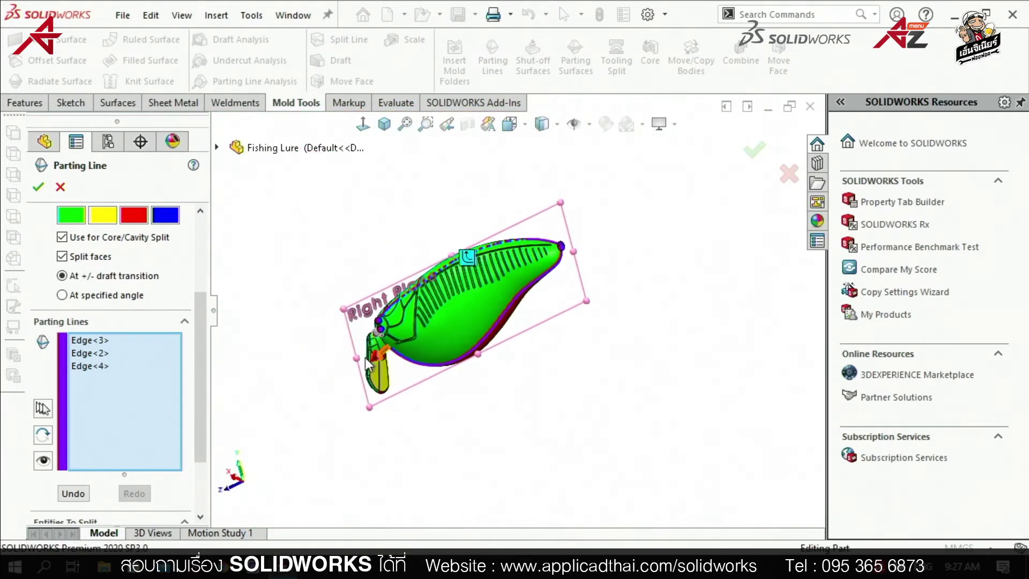
{"action": "scroll", "coordinate": [469, 346], "scroll_direction": "down", "scroll_amount": 3}
{"action": "scroll", "coordinate": [530, 303], "scroll_direction": "down", "scroll_amount": 2}
{"action": "scroll", "coordinate": [506, 263], "scroll_direction": "down", "scroll_amount": 2}
{"action": "middle_click_drag", "start_coordinate": [507, 263], "coordinate": [530, 342]}
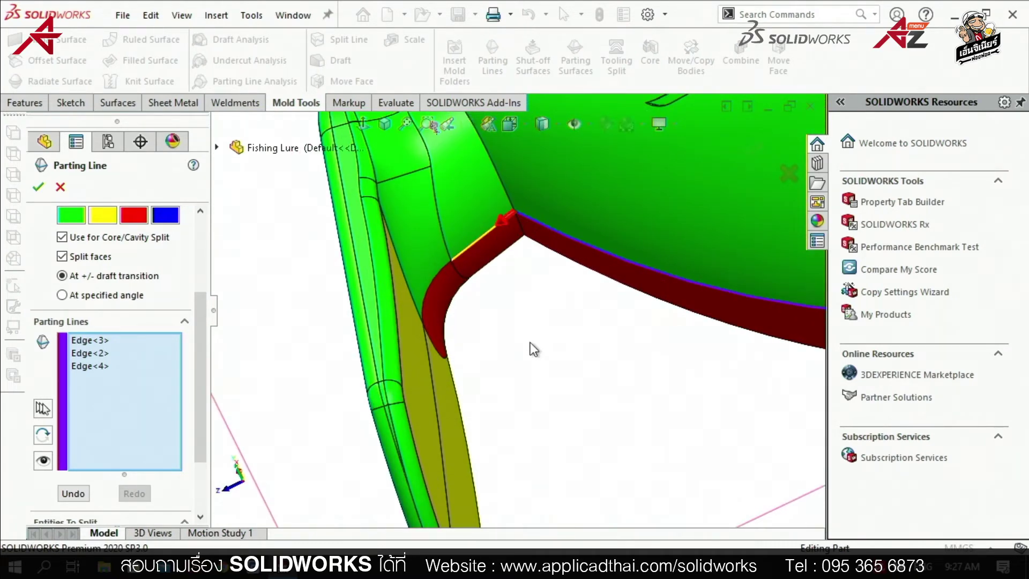
- Accept propagated edges around the tail and yellow diving lip, up to Edge<16>
{"action": "key", "text": "y"}
{"action": "key", "text": "y"}
{"action": "middle_click_drag", "start_coordinate": [542, 348], "coordinate": [501, 379]}
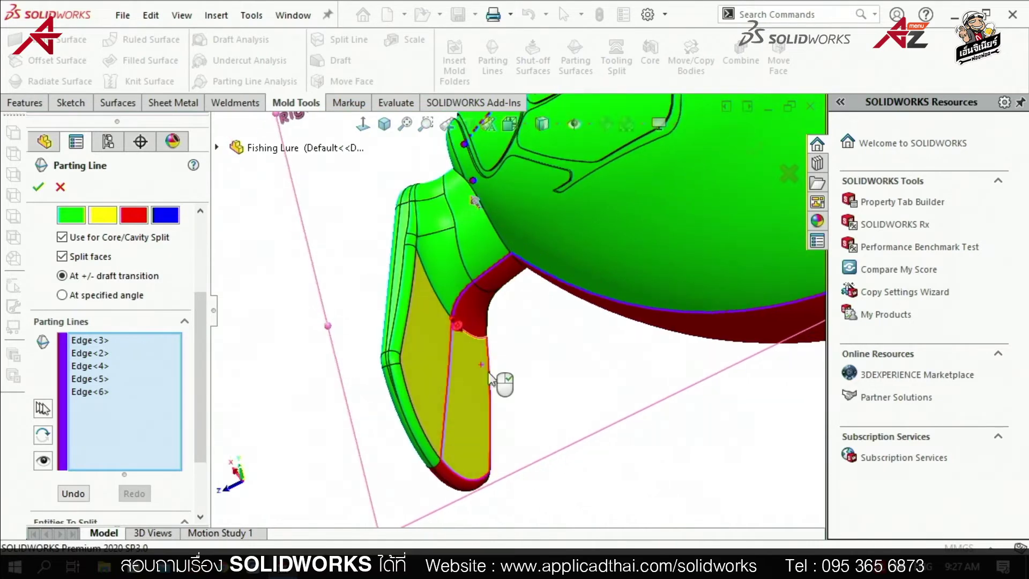
{"action": "key", "text": "y"}
{"action": "middle_click_drag", "start_coordinate": [538, 432], "coordinate": [500, 467]}
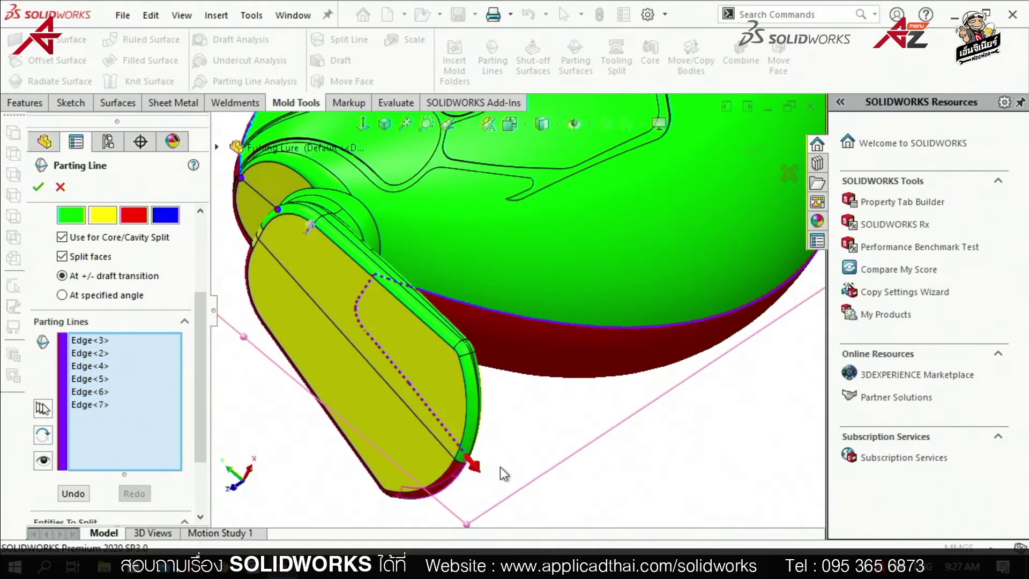
{"action": "key", "text": "y"}
{"action": "key", "text": "y"}
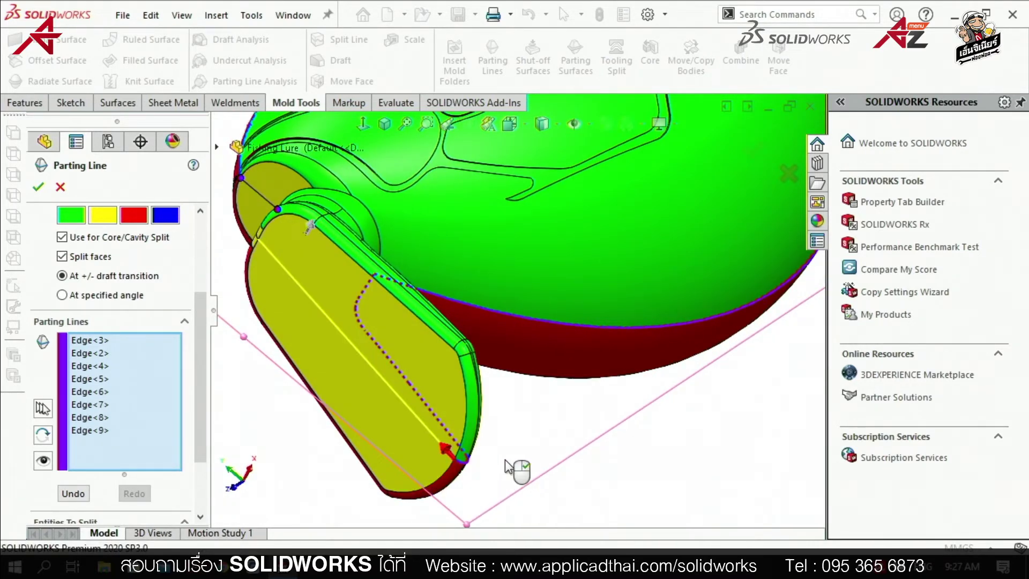
{"action": "key", "text": "y"}
{"action": "middle_click_drag", "start_coordinate": [447, 315], "coordinate": [362, 316]}
{"action": "scroll", "coordinate": [362, 311], "scroll_direction": "down", "scroll_amount": 2}
{"action": "key", "text": "y"}
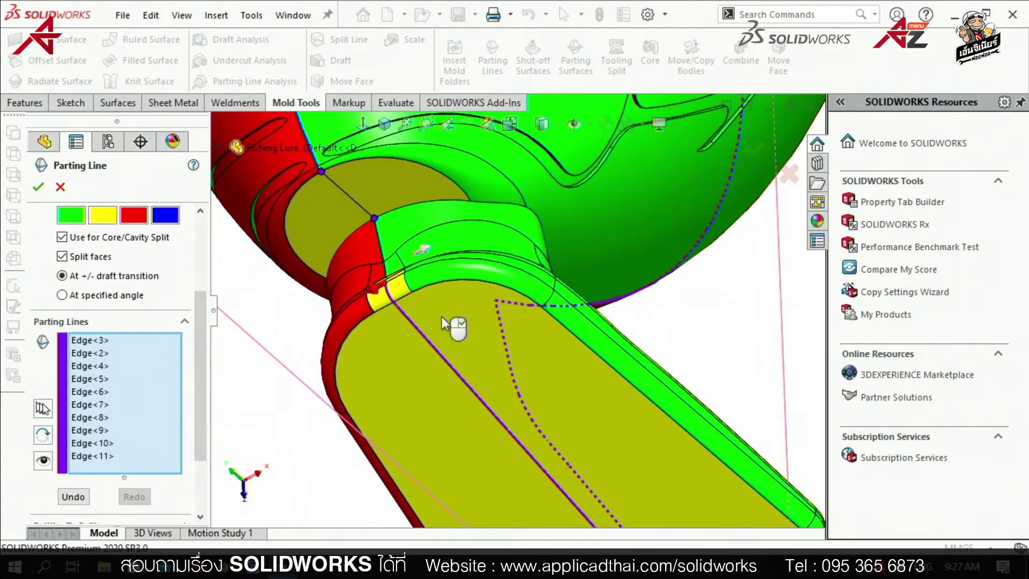
{"action": "key", "text": "y"}
{"action": "middle_click_drag", "start_coordinate": [467, 298], "coordinate": [491, 349]}
{"action": "key", "text": "y"}
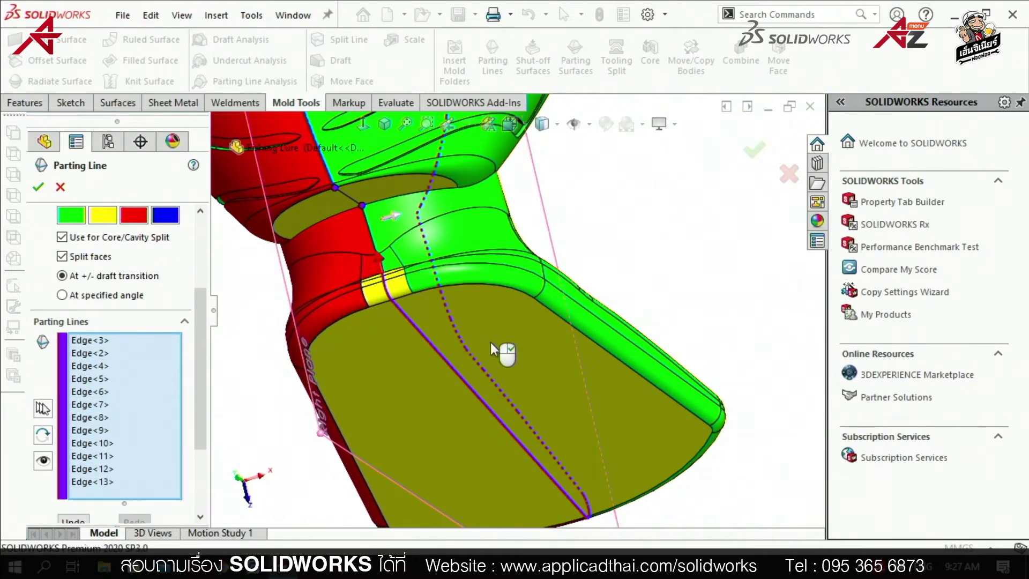
{"action": "key", "text": "y"}
{"action": "key", "text": "y"}
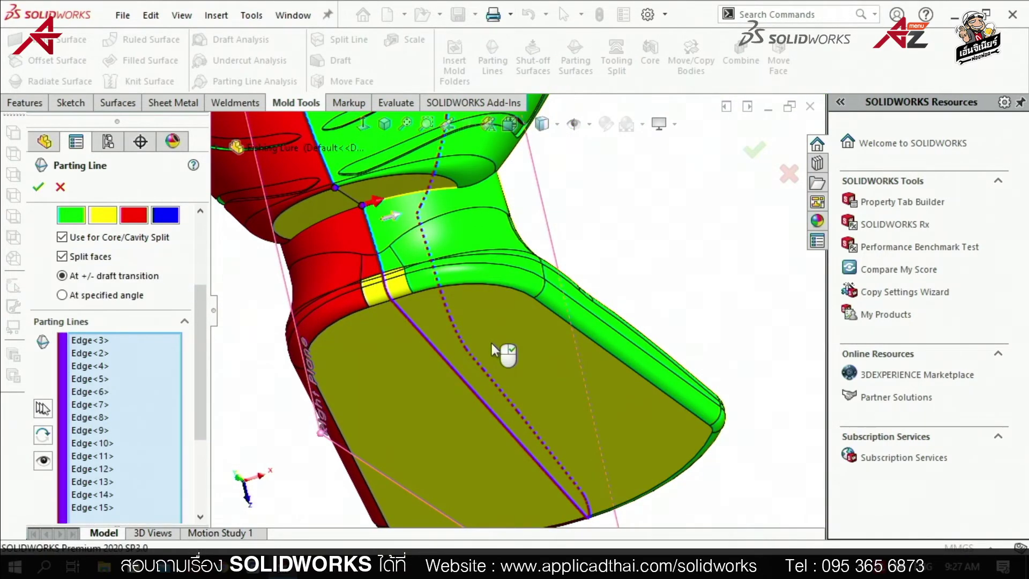
{"action": "key", "text": "y"}
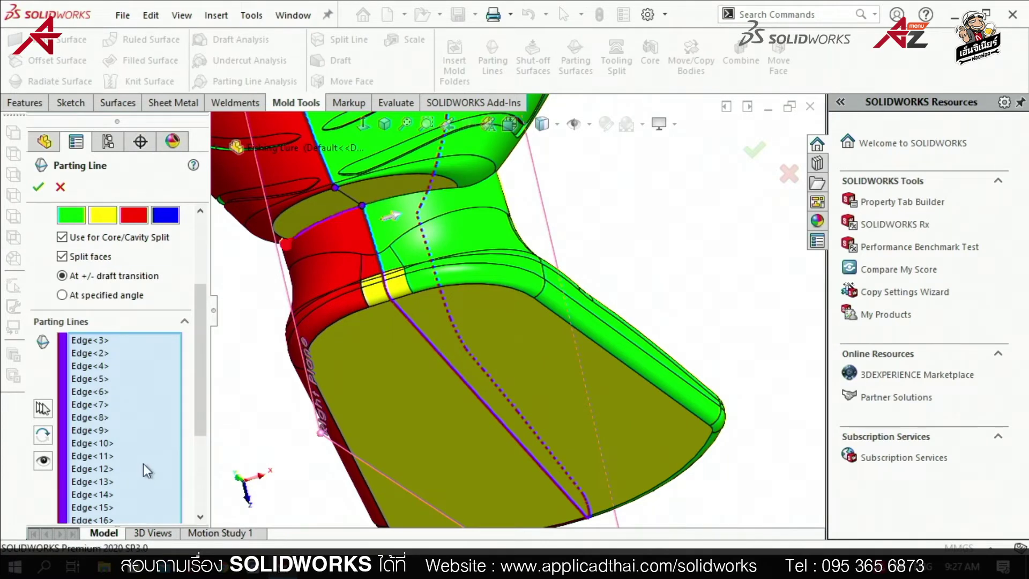
{"action": "left_click_drag", "start_coordinate": [213, 423], "coordinate": [217, 483]}
- Replace the wrong Edge<16> with the closing Edge<17> to complete the loop
{"action": "right_click", "coordinate": [99, 392]}
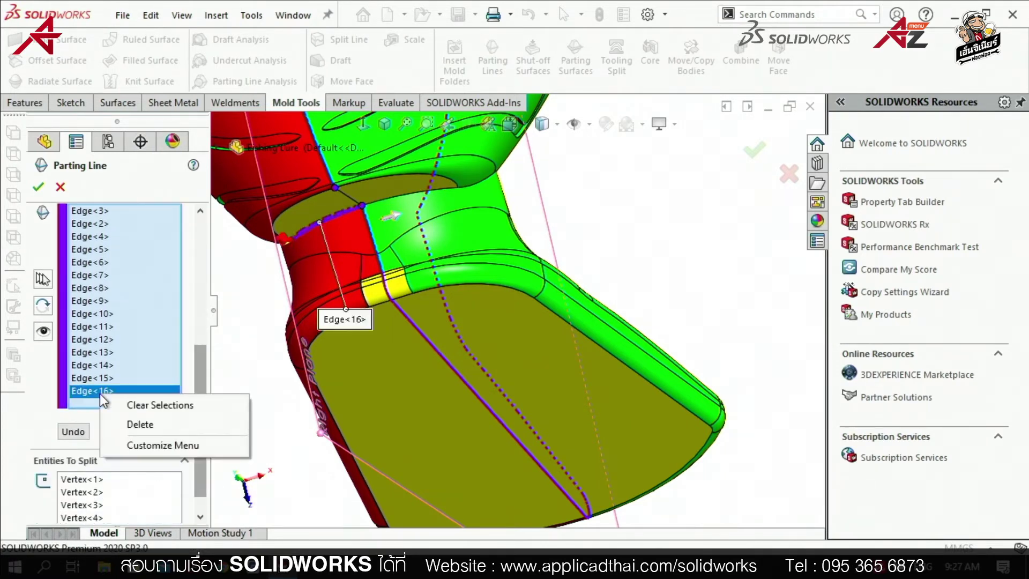
{"action": "left_click", "coordinate": [142, 427]}
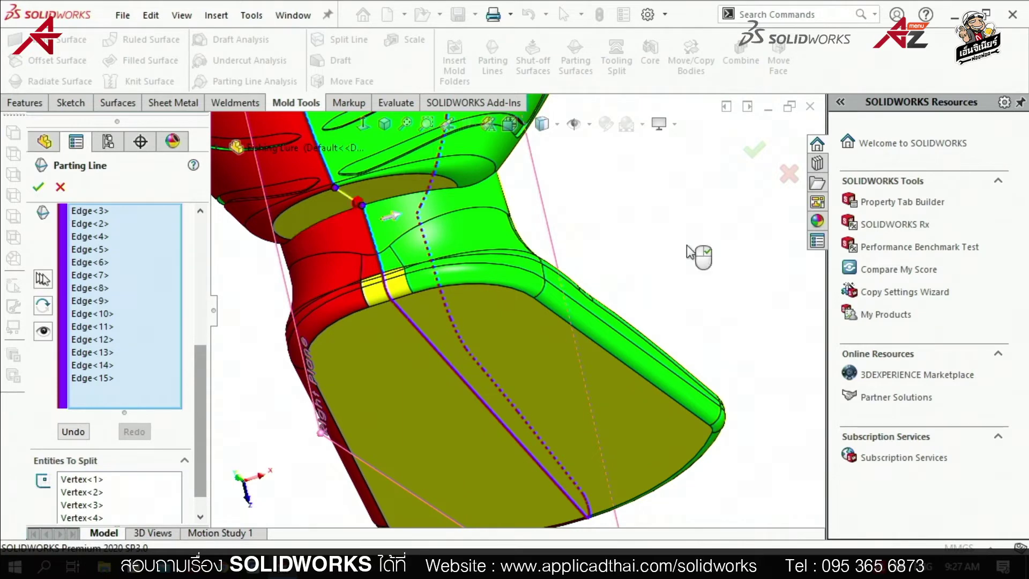
{"action": "key", "text": "y"}
- Inspect the full parting line around the lure and accept it
{"action": "scroll", "coordinate": [596, 304], "scroll_direction": "up", "scroll_amount": 3}
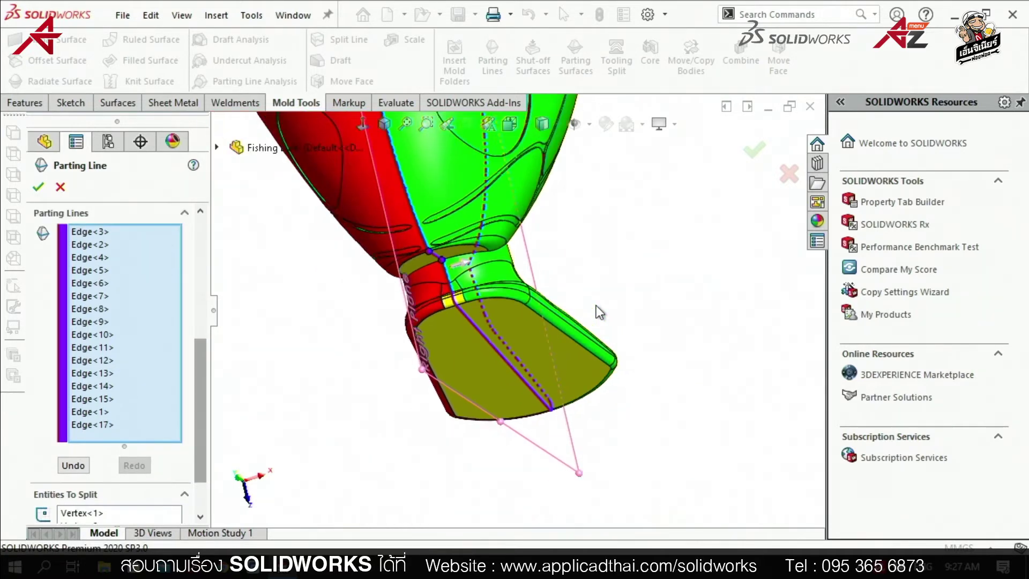
{"action": "scroll", "coordinate": [587, 308], "scroll_direction": "up", "scroll_amount": 2}
{"action": "middle_click_drag", "start_coordinate": [586, 306], "coordinate": [524, 340]}
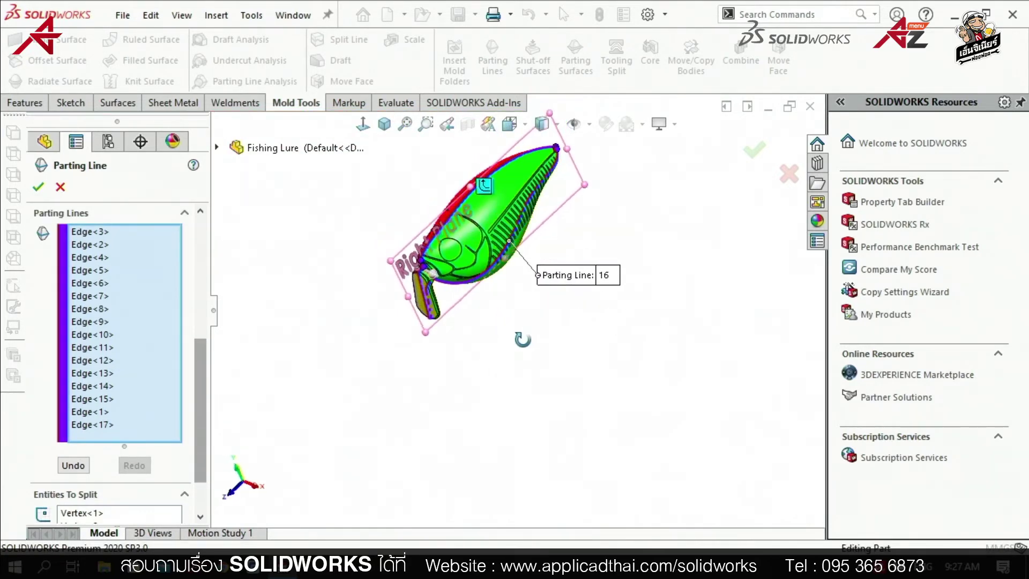
{"action": "middle_click_drag", "start_coordinate": [604, 306], "coordinate": [589, 316]}
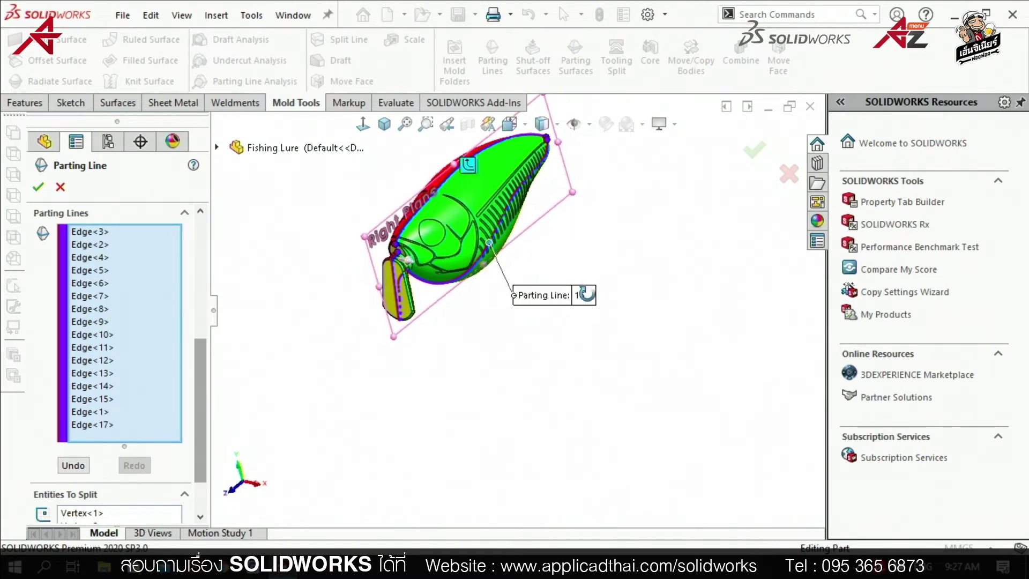
{"action": "left_click_drag", "start_coordinate": [198, 371], "coordinate": [214, 235]}
{"action": "middle_click_drag", "start_coordinate": [448, 210], "coordinate": [445, 279]}
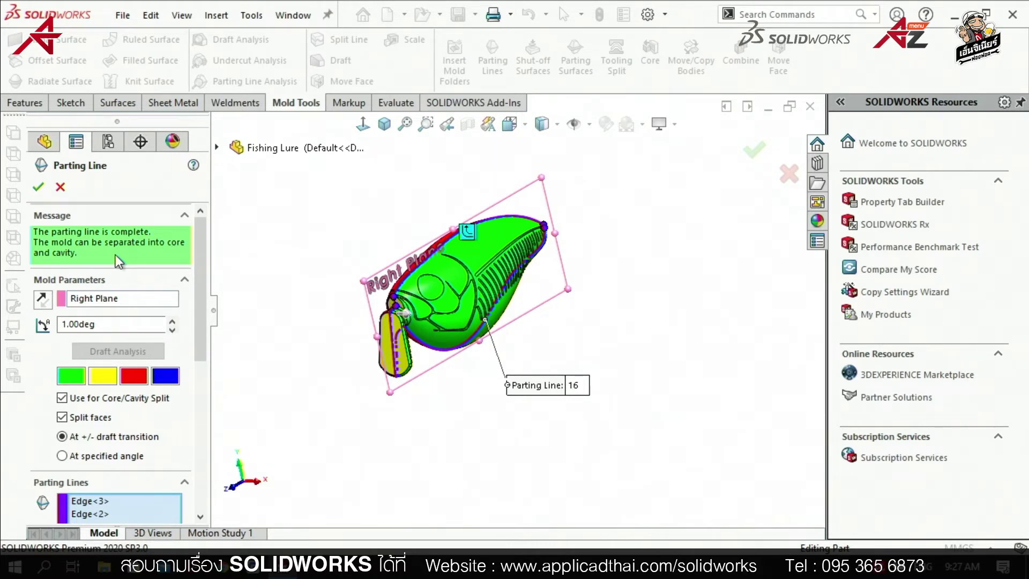
{"action": "left_click", "coordinate": [34, 186]}
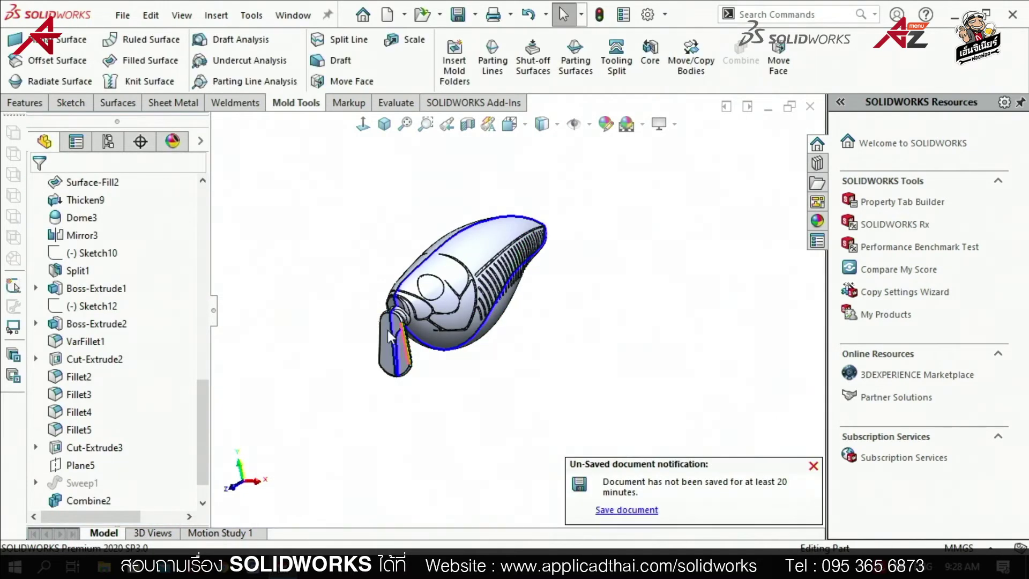
- Expand Surface Bodies(2) and highlight the Cavity and Core surface bodies on the lure
{"action": "middle_click_drag", "start_coordinate": [388, 330], "coordinate": [369, 349]}
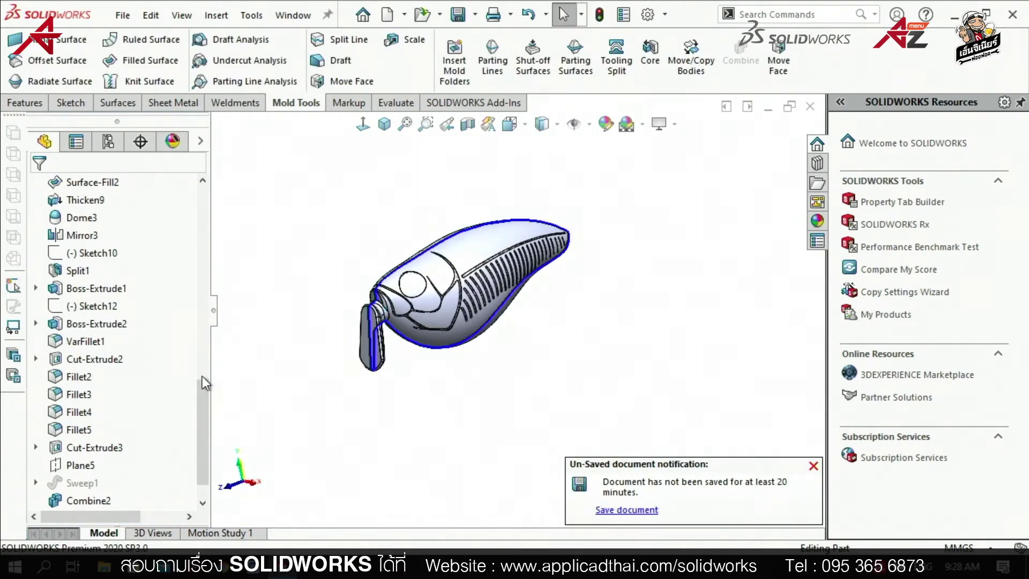
{"action": "left_click_drag", "start_coordinate": [201, 376], "coordinate": [204, 182]}
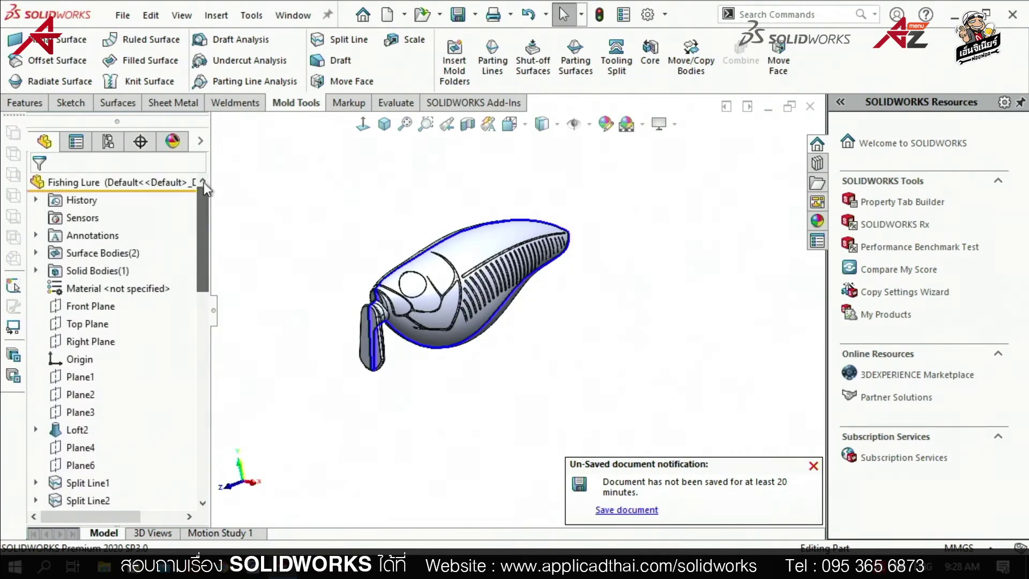
{"action": "left_click", "coordinate": [74, 258]}
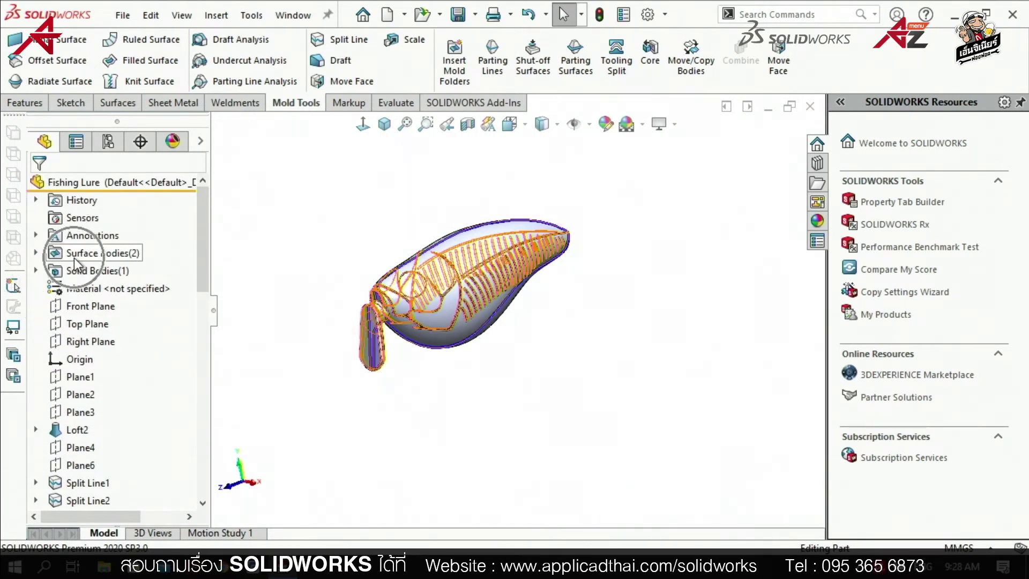
{"action": "left_click", "coordinate": [36, 253]}
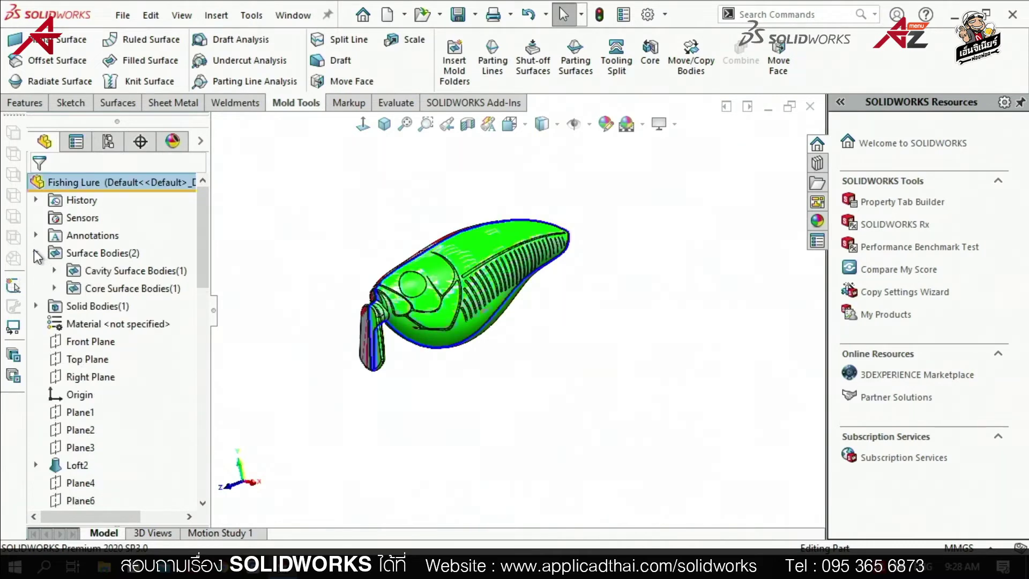
{"action": "left_click", "coordinate": [109, 269]}
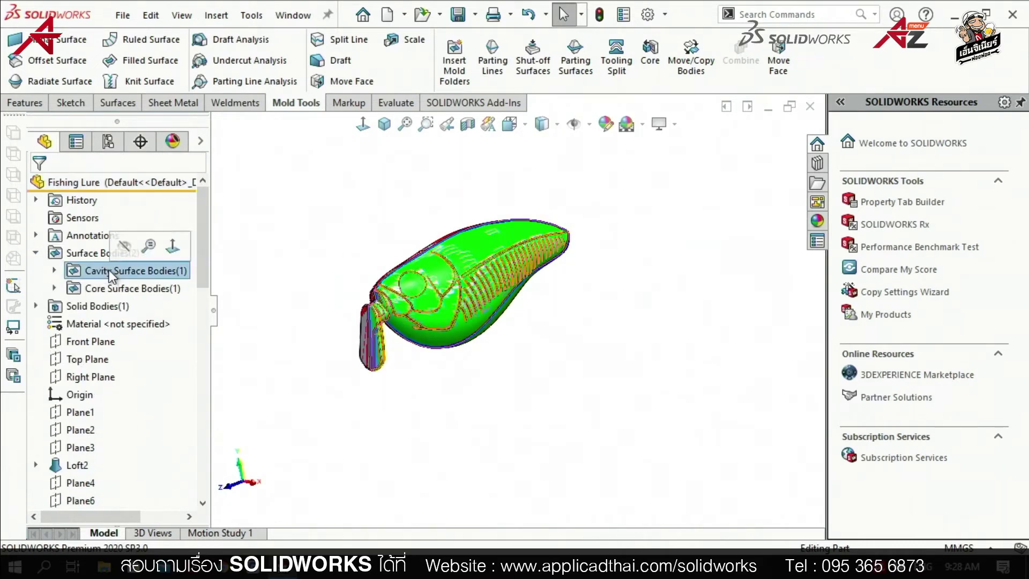
{"action": "left_click", "coordinate": [103, 289]}
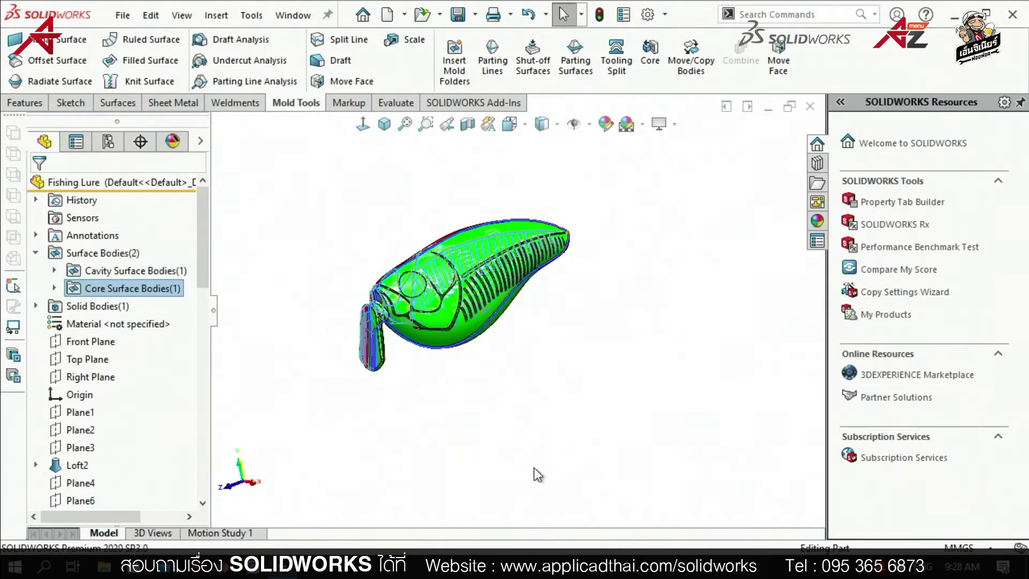
{"action": "mouse_move", "coordinate": [571, 454]}
{"action": "middle_mouse_down"}
{"action": "mouse_move", "coordinate": [616, 478]}
{"action": "mouse_move", "coordinate": [572, 451]}
{"action": "middle_mouse_up"}
{"action": "left_click", "coordinate": [574, 453]}
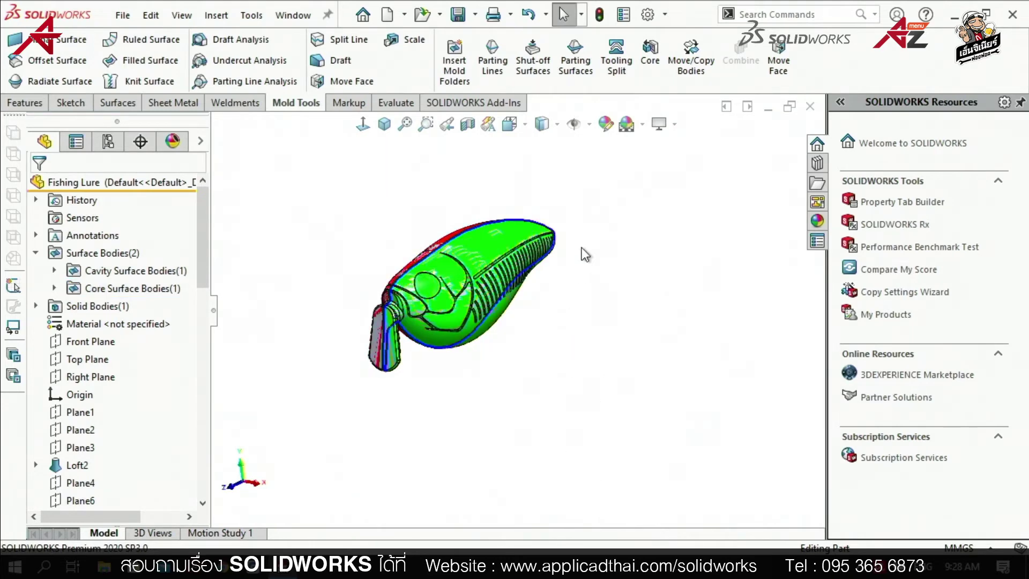
{"action": "middle_click_drag", "start_coordinate": [582, 246], "coordinate": [382, 237]}
{"action": "scroll", "coordinate": [383, 237], "scroll_direction": "down", "scroll_amount": 5}
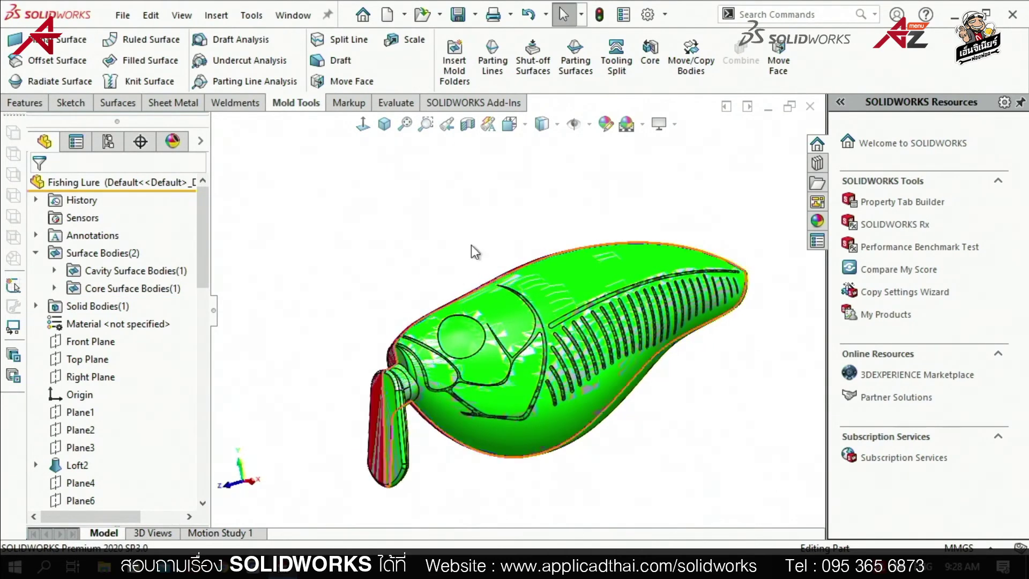
- Create Parting Surface1 extending 50 mm outward from the lure's parting line
{"action": "left_click", "coordinate": [585, 69]}
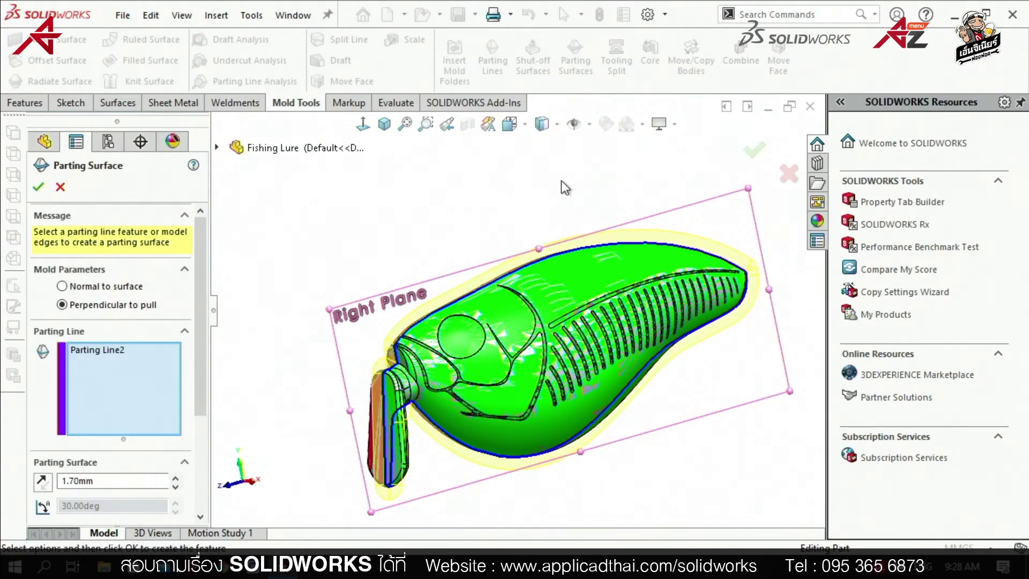
{"action": "scroll", "coordinate": [197, 380], "scroll_direction": "down", "scroll_amount": 3}
{"action": "double_click", "coordinate": [120, 377]}
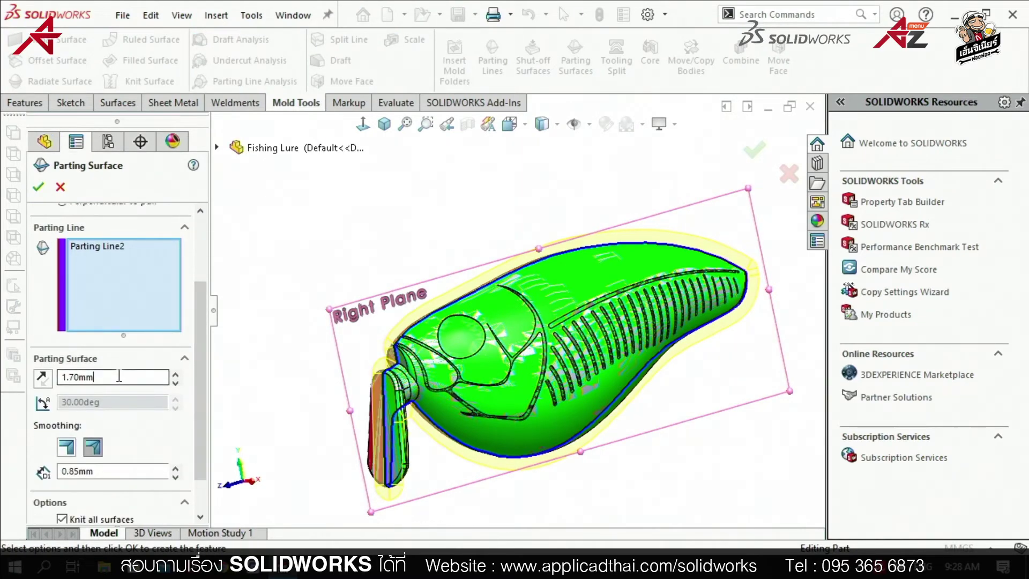
{"action": "type", "text": "50"}
{"action": "key", "text": "Return"}
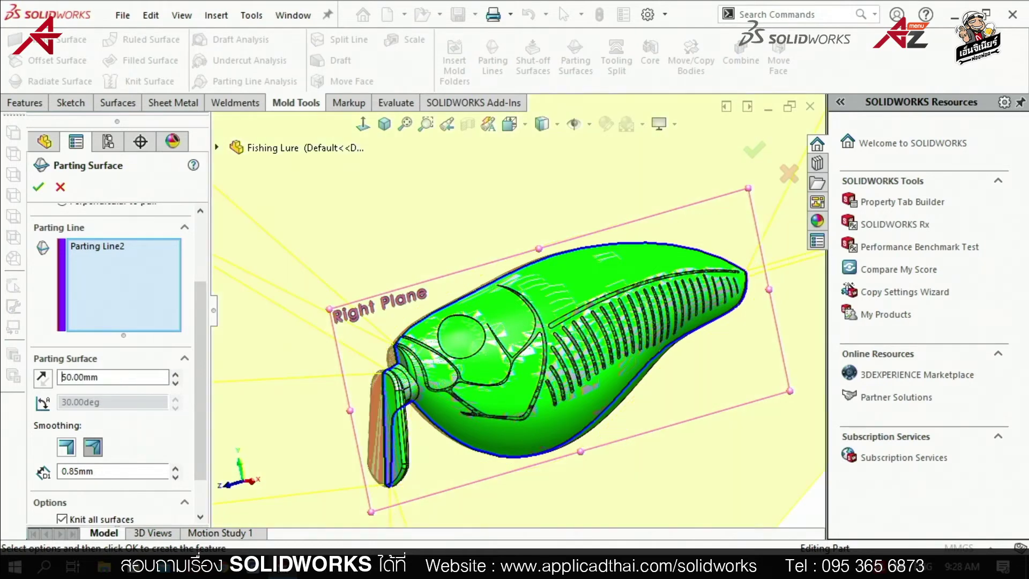
{"action": "key", "text": "f"}
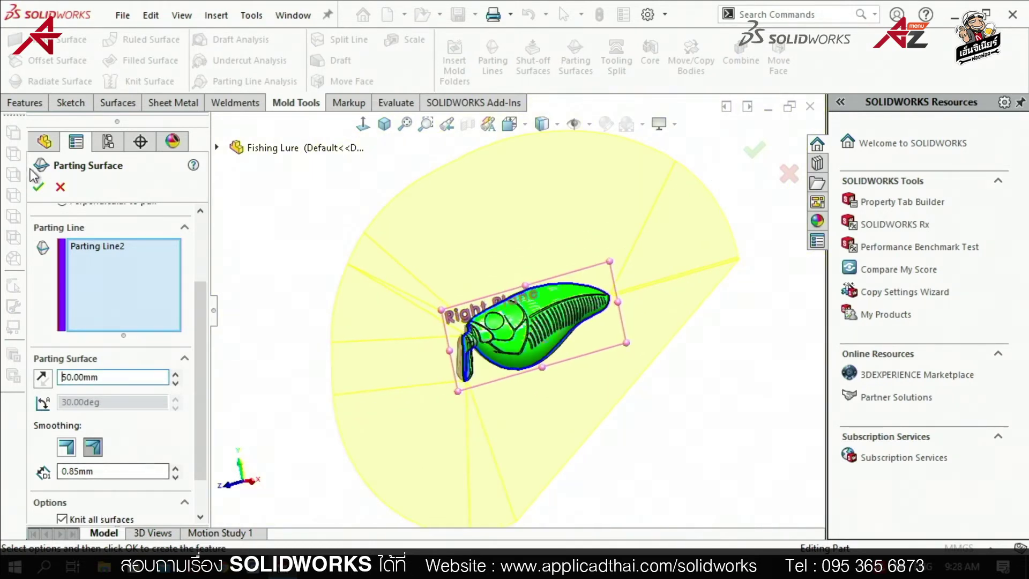
{"action": "left_click", "coordinate": [38, 187]}
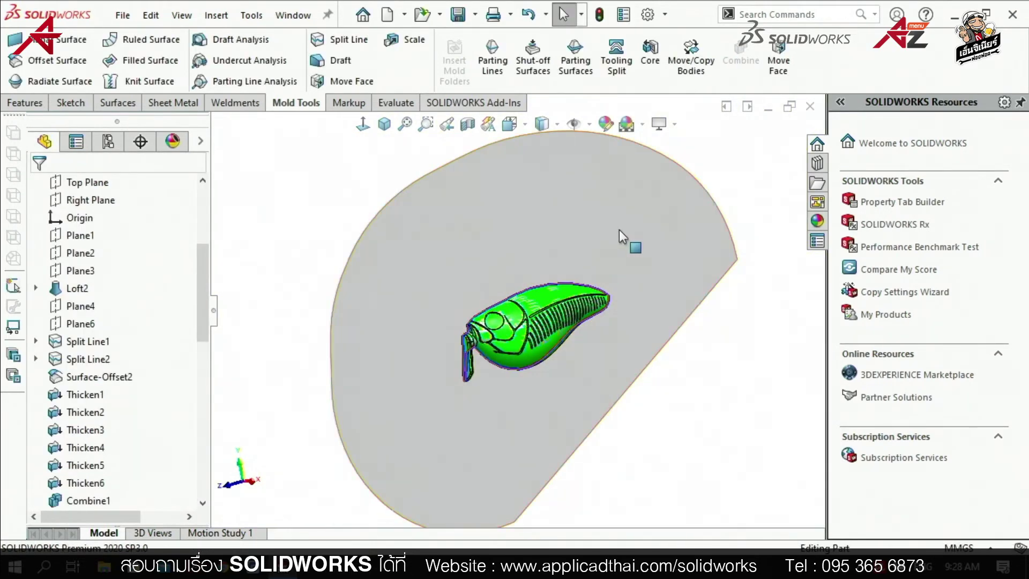
{"action": "left_click", "coordinate": [650, 229]}
- Draw a corner rectangle around the whole lure on Parting Surface1, saved as Sketch18
{"action": "left_click", "coordinate": [690, 171]}
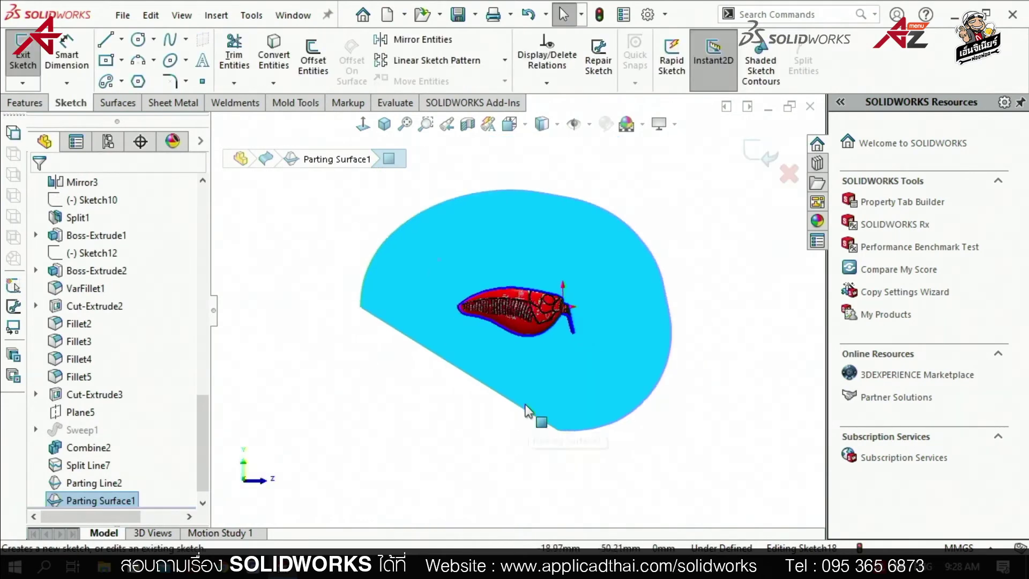
{"action": "key", "text": "s"}
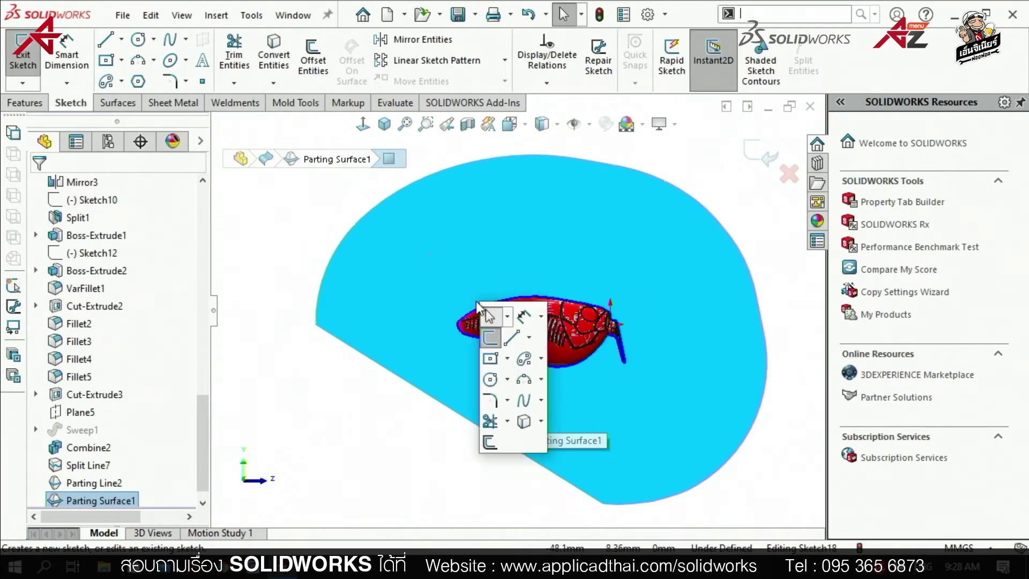
{"action": "left_click", "coordinate": [507, 359]}
{"action": "left_click", "coordinate": [536, 379]}
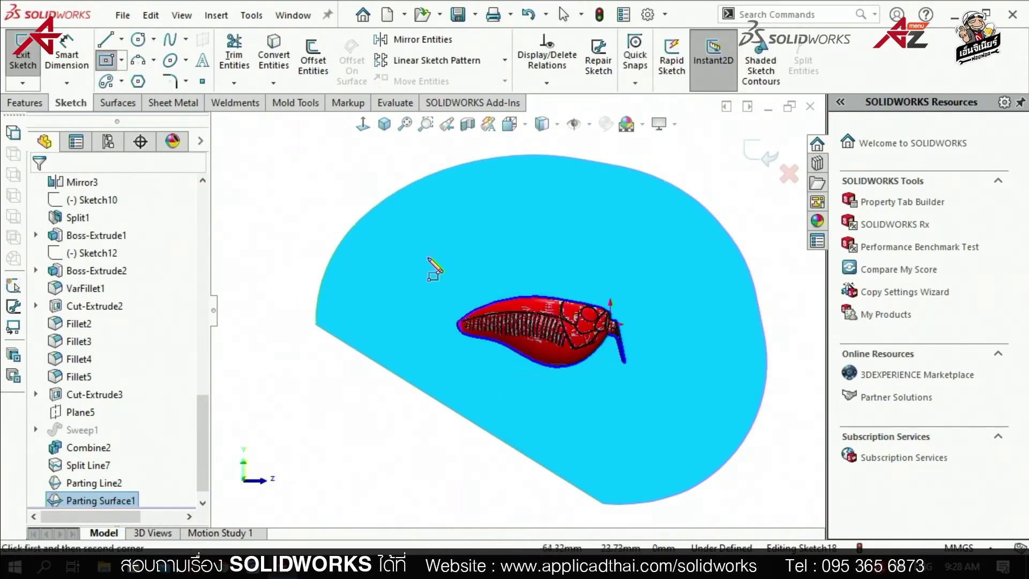
{"action": "left_click", "coordinate": [427, 256]}
{"action": "left_click", "coordinate": [654, 384]}
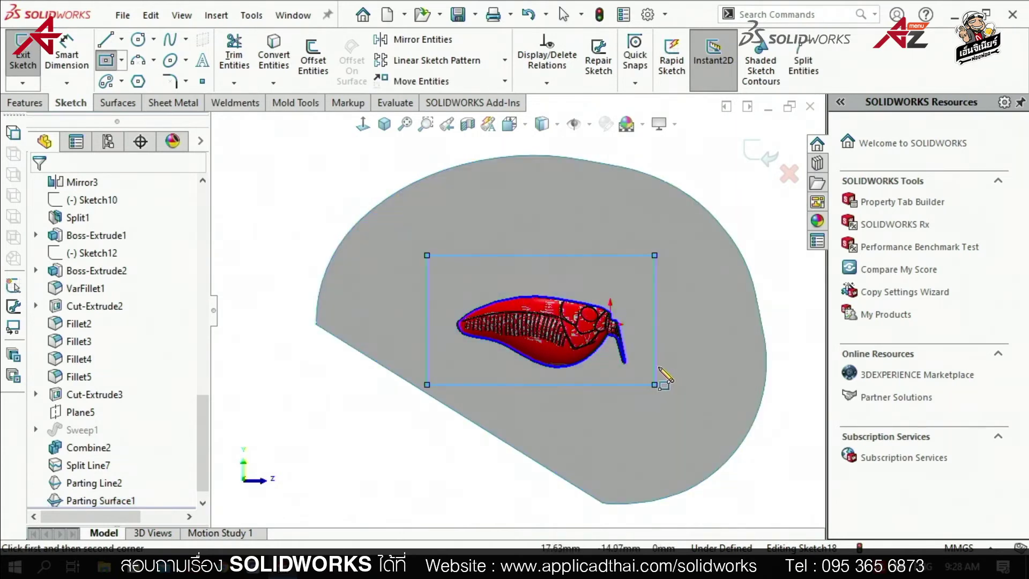
{"action": "key", "text": "Escape"}
{"action": "left_click", "coordinate": [769, 141]}
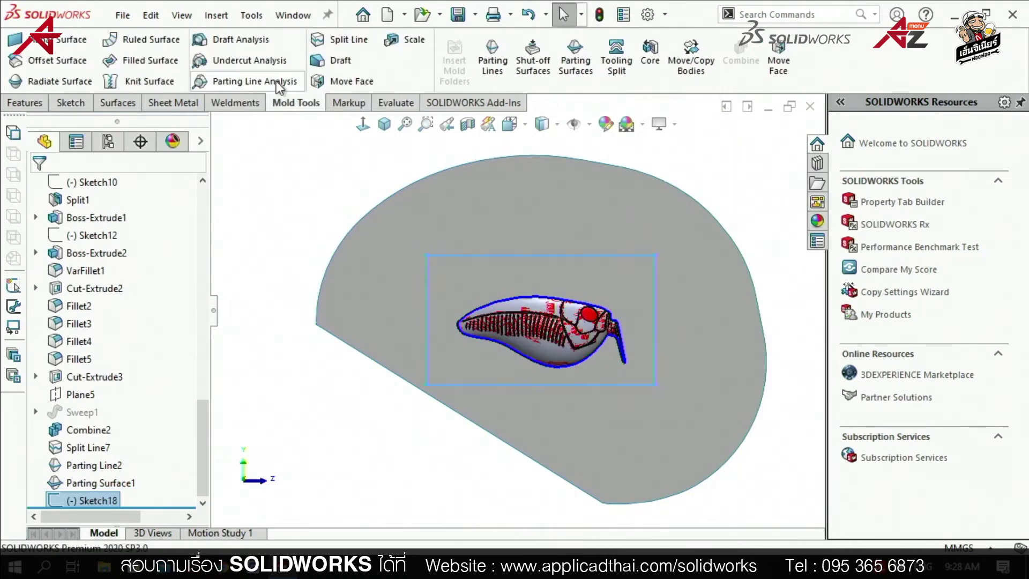
- Create Tooling Split1 with both block sizes kept at 20 mm
{"action": "left_click", "coordinate": [617, 59]}
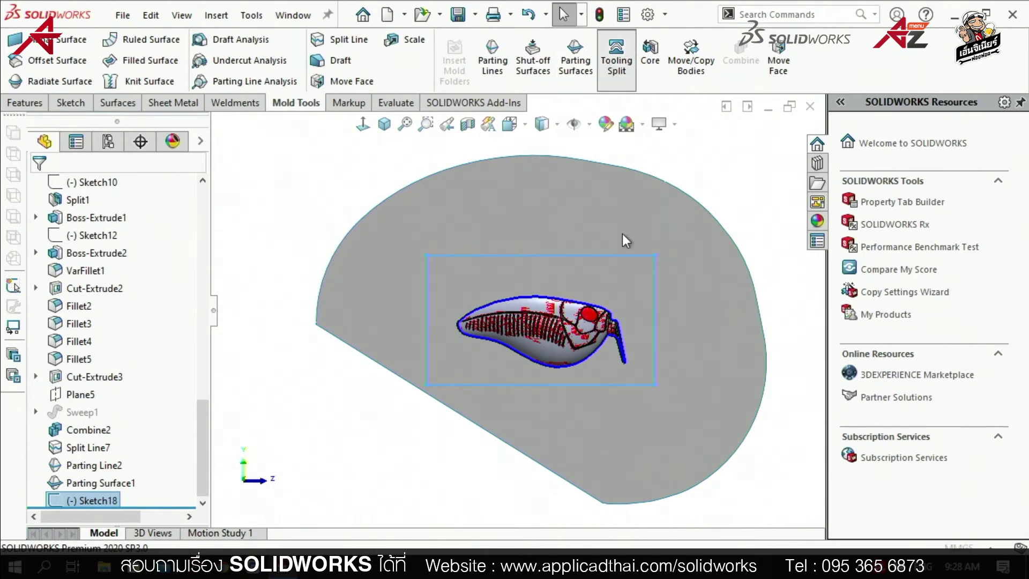
{"action": "key", "text": "ctrl+1"}
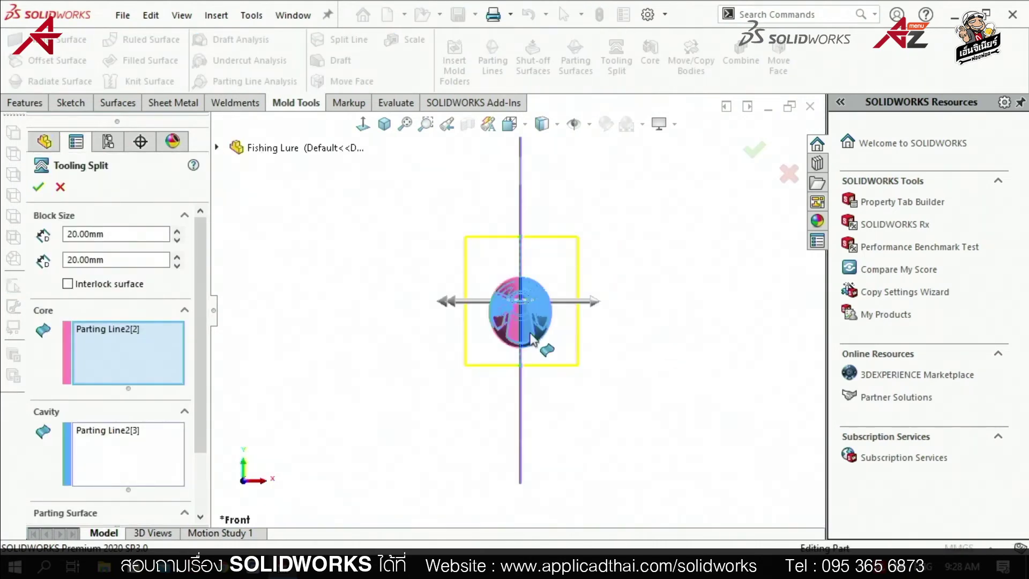
{"action": "key", "text": "f"}
{"action": "left_click", "coordinate": [177, 230]}
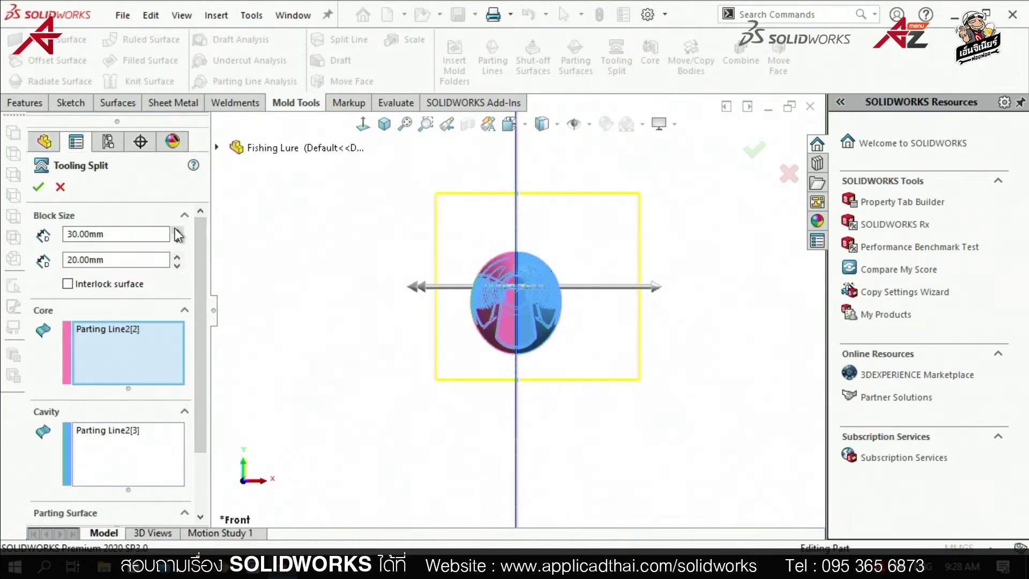
{"action": "left_click", "coordinate": [174, 240]}
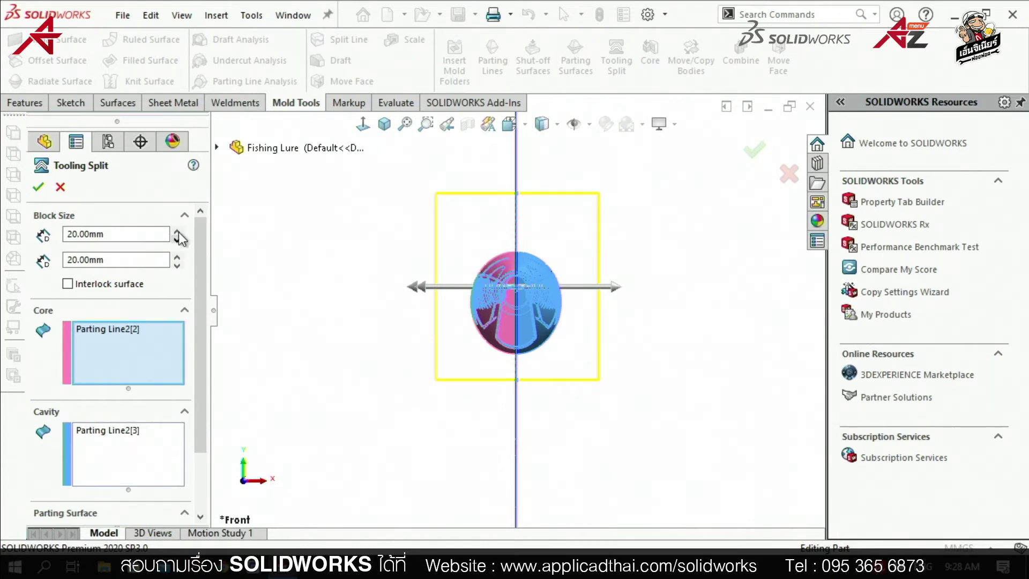
{"action": "left_click", "coordinate": [38, 187]}
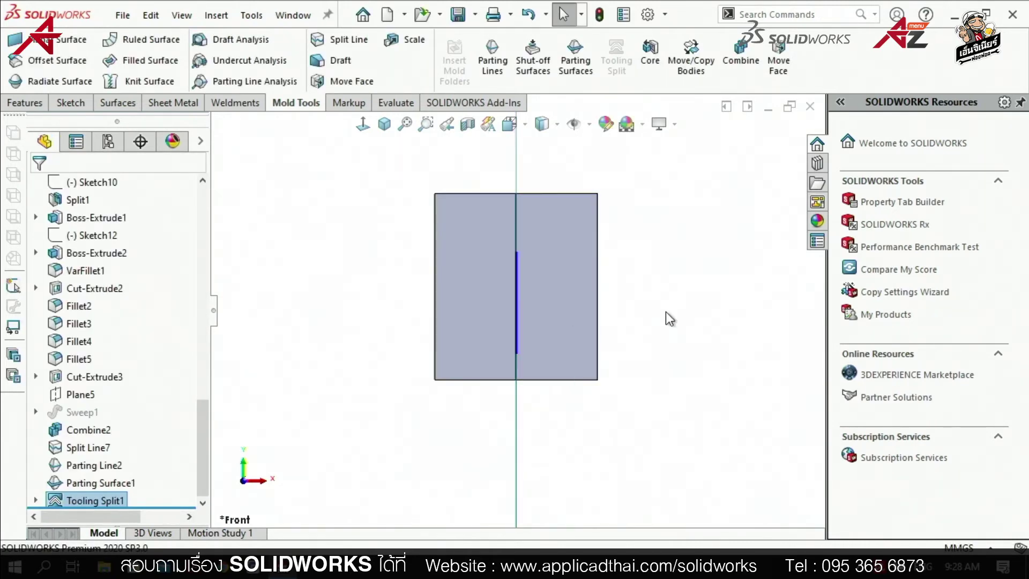
- Hide the surface bodies in a trimetric view
{"action": "key", "text": "ctrl+7"}
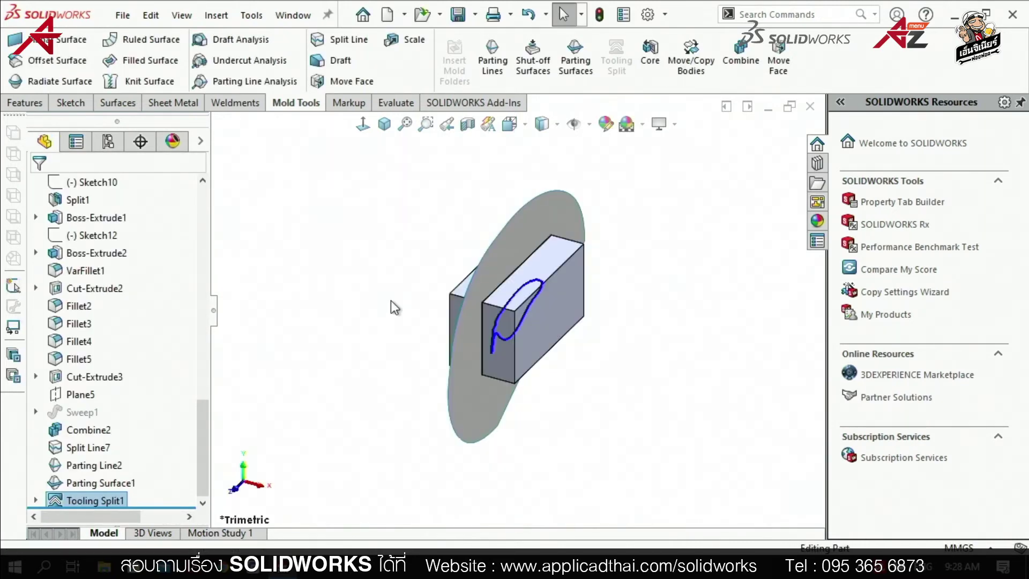
{"action": "scroll", "coordinate": [94, 266], "scroll_direction": "up", "scroll_amount": 14}
{"action": "scroll", "coordinate": [105, 261], "scroll_direction": "up", "scroll_amount": 1}
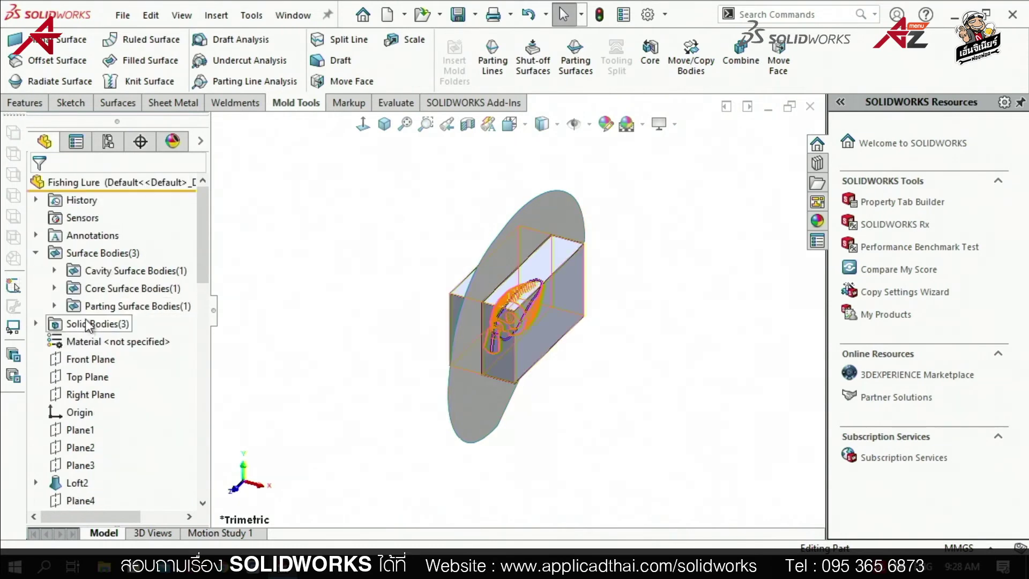
{"action": "right_click", "coordinate": [93, 252]}
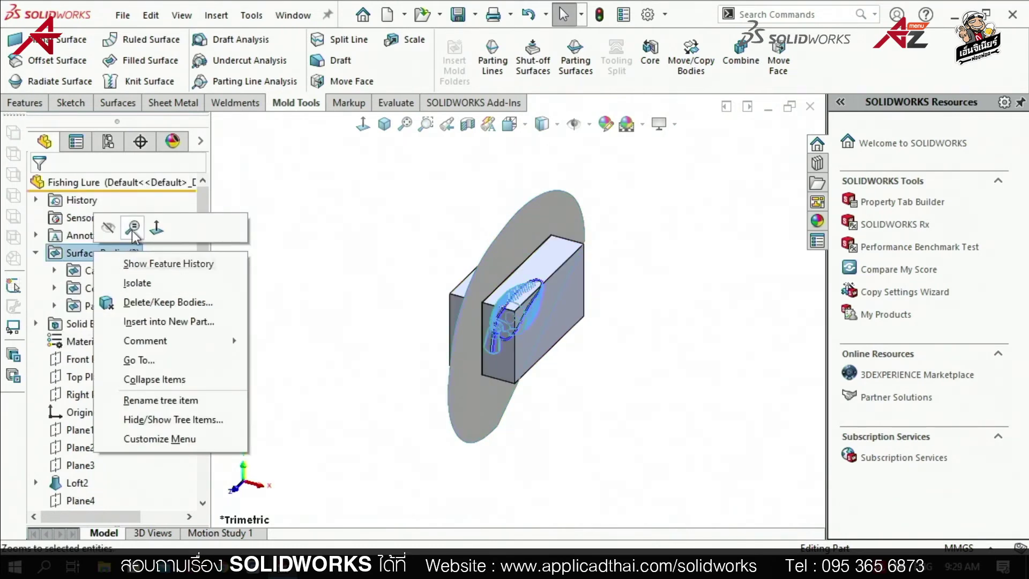
{"action": "left_click", "coordinate": [108, 229]}
- Add a Default exploded view moving the two mold blocks apart along X
{"action": "left_click", "coordinate": [107, 141]}
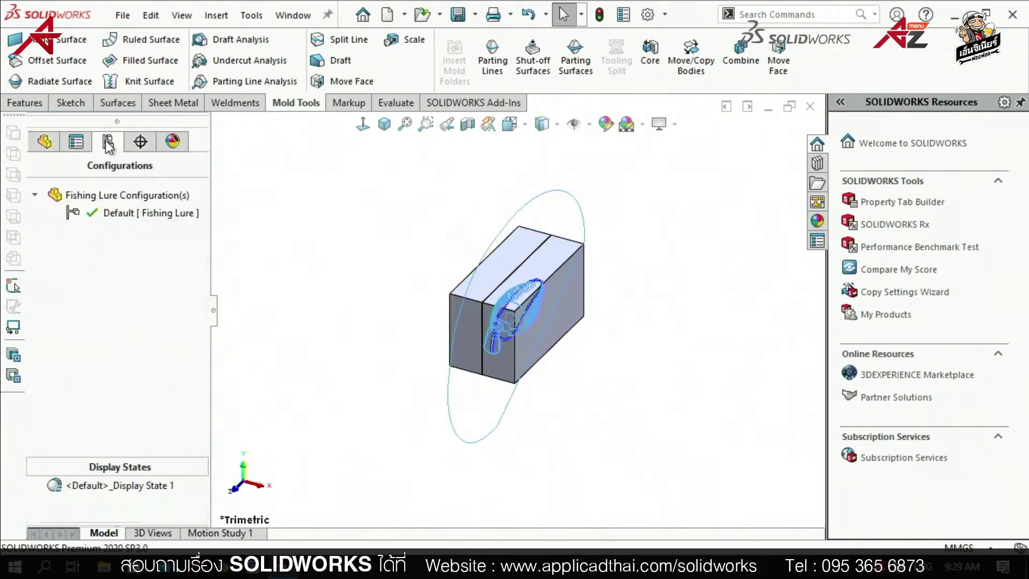
{"action": "right_click", "coordinate": [92, 211]}
{"action": "left_click", "coordinate": [124, 228]}
{"action": "left_click", "coordinate": [571, 313]}
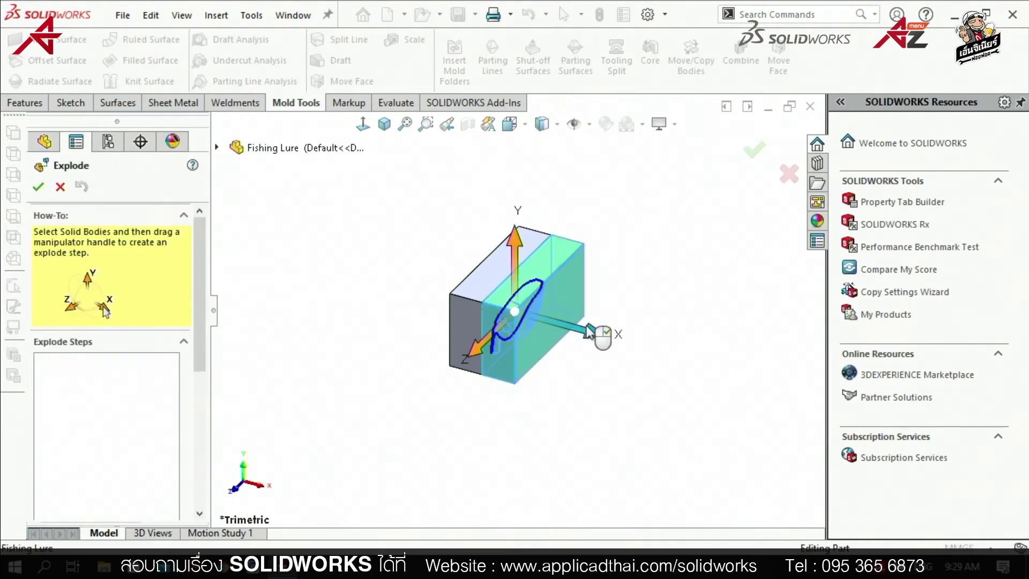
{"action": "left_click_drag", "start_coordinate": [613, 346], "coordinate": [748, 378]}
{"action": "left_click", "coordinate": [496, 262]}
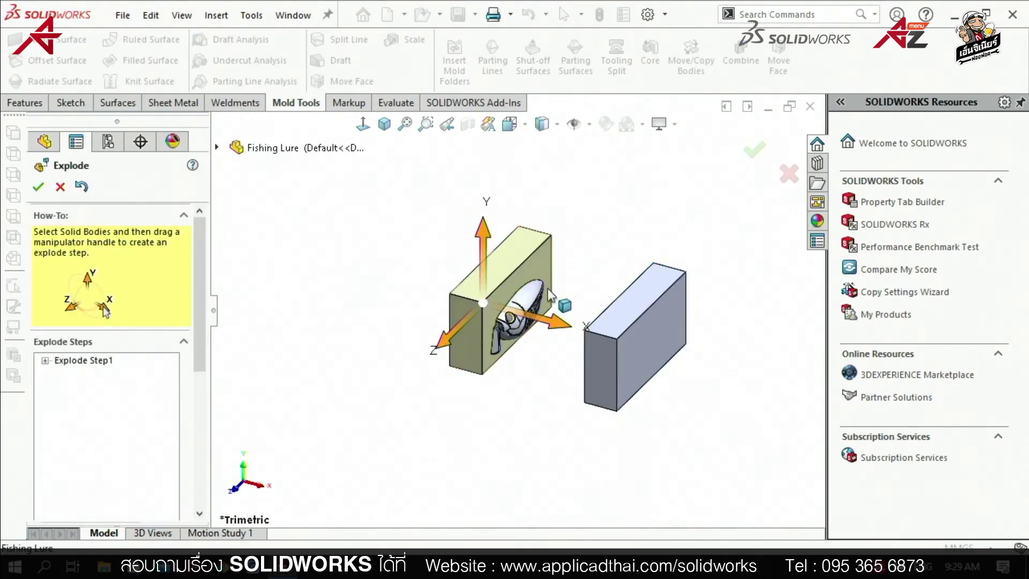
{"action": "left_click_drag", "start_coordinate": [572, 336], "coordinate": [334, 314]}
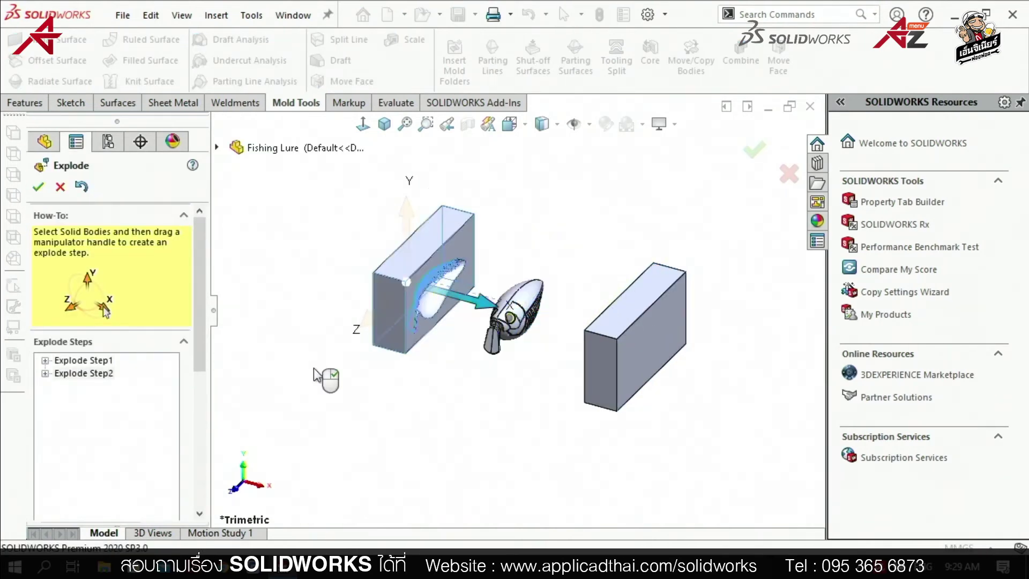
{"action": "left_click", "coordinate": [38, 186]}
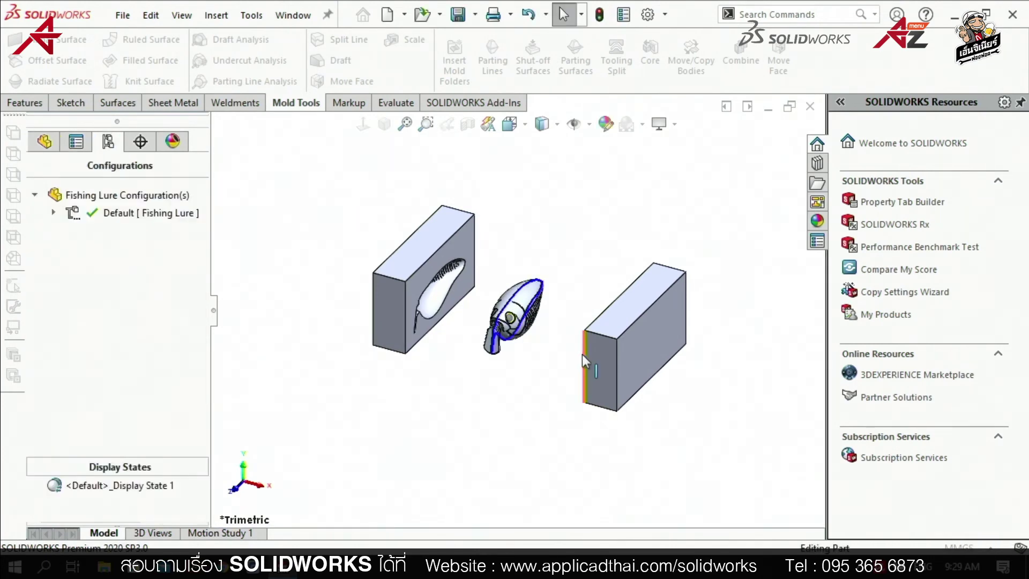
{"action": "scroll", "coordinate": [546, 375], "scroll_direction": "down", "scroll_amount": 2}
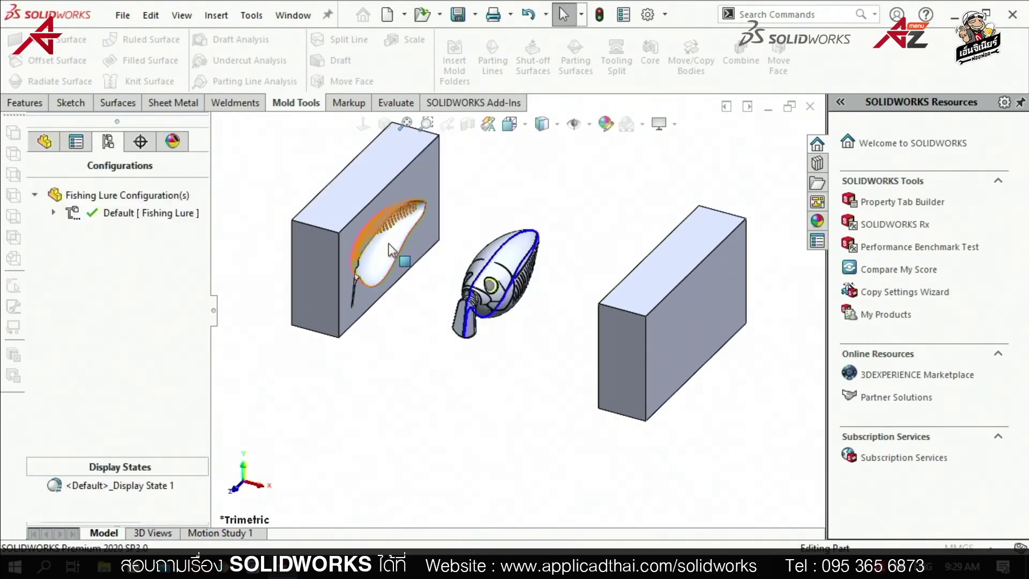